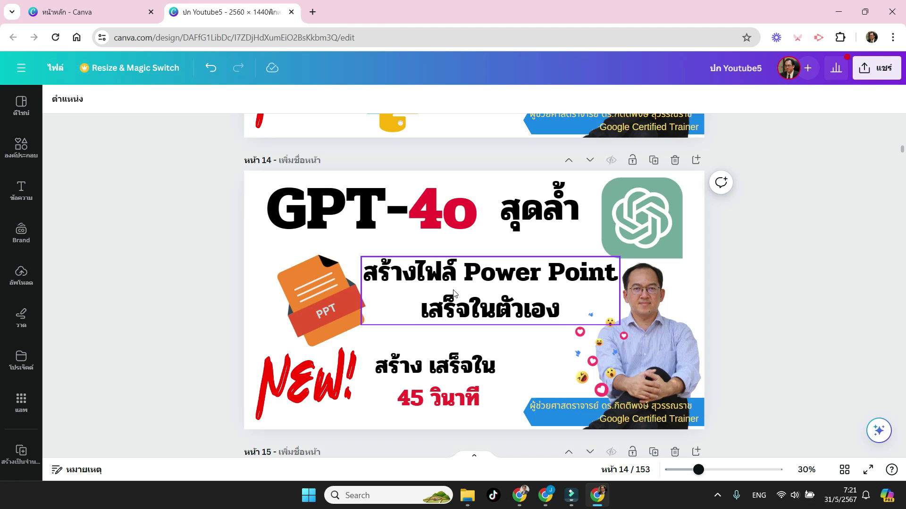
In the ChatGPT message box, type 'สร้างไฟล์ powerpoint เนื้อหาเกี่ยวกับ', switching between Thai and English.
scroll(456, 296, up, 6)
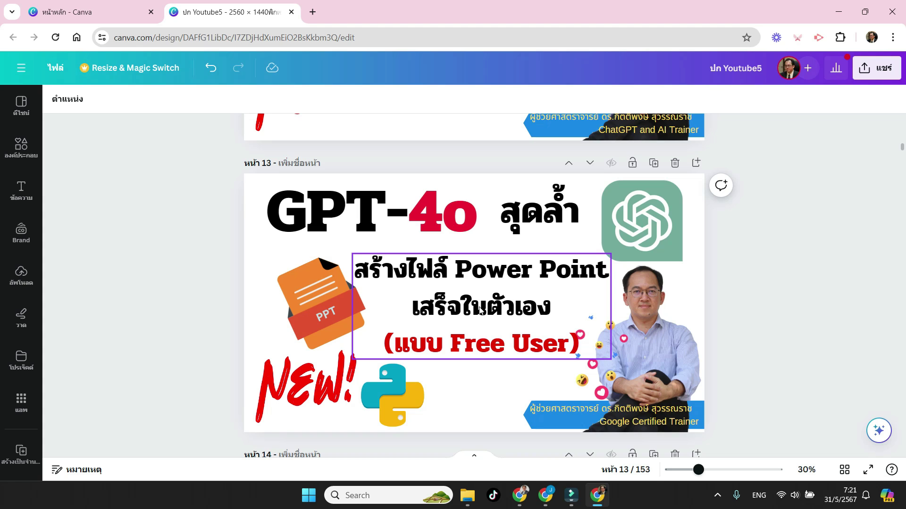
click(552, 502)
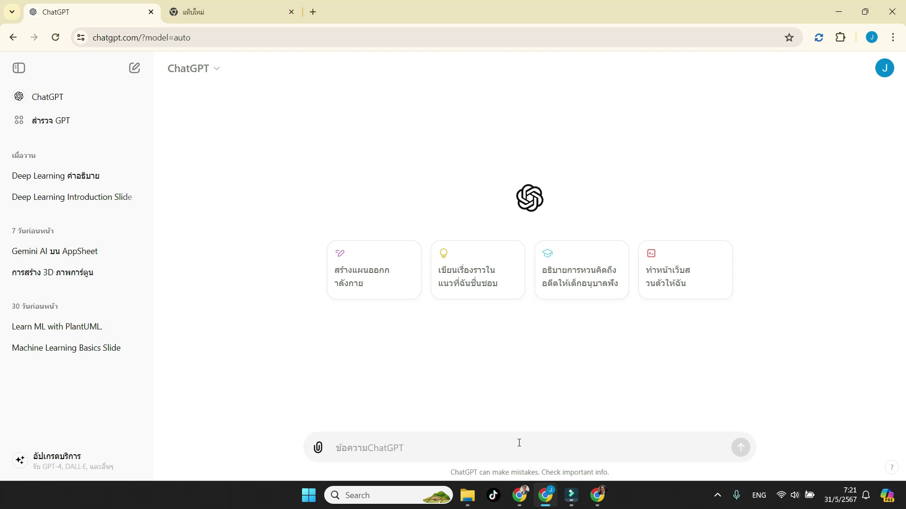
key(grave)
text(สร้าง)
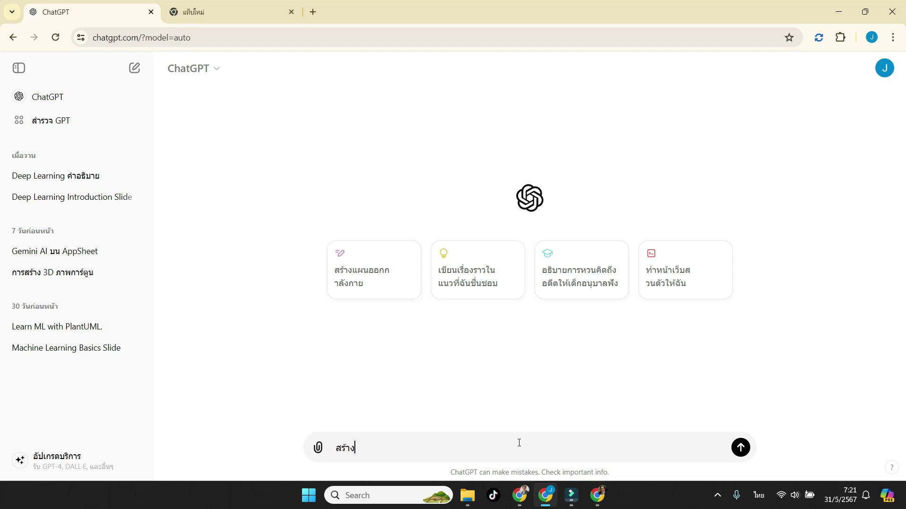
text(ไฟล์)
key(grave)
text( powerpoint)
key(grave)
text( เนื้อหาเกี่ยวกับ)
Finish the prompt with 'ความรู้เบื้องต้นของ Deep Learning', fixing the mistyped Thai characters.
key(grave)
key(grave)
text( ความร)
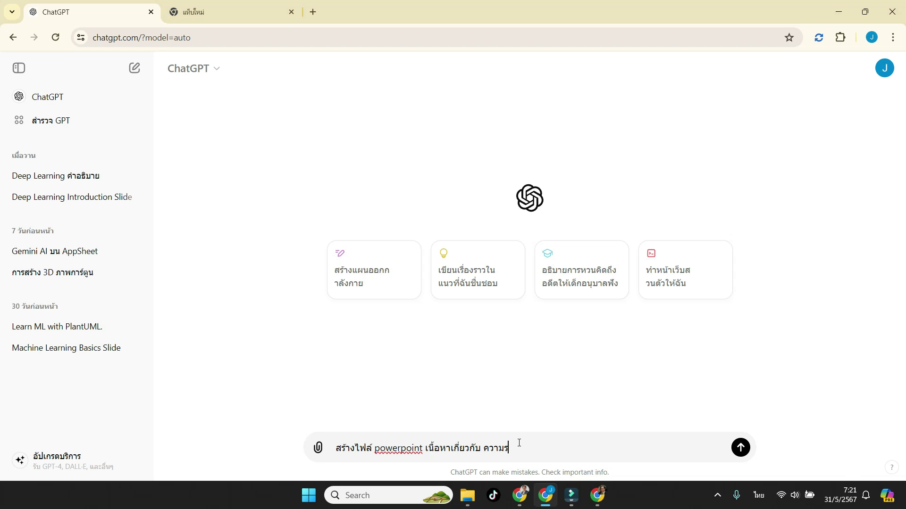
text(รน)
key(BackSpace)
key(BackSpace)
text(เบื้องต้น)
key(grave)
key(grave)
text(ของ)
key(grave)
text(Deep L)
text(earning)
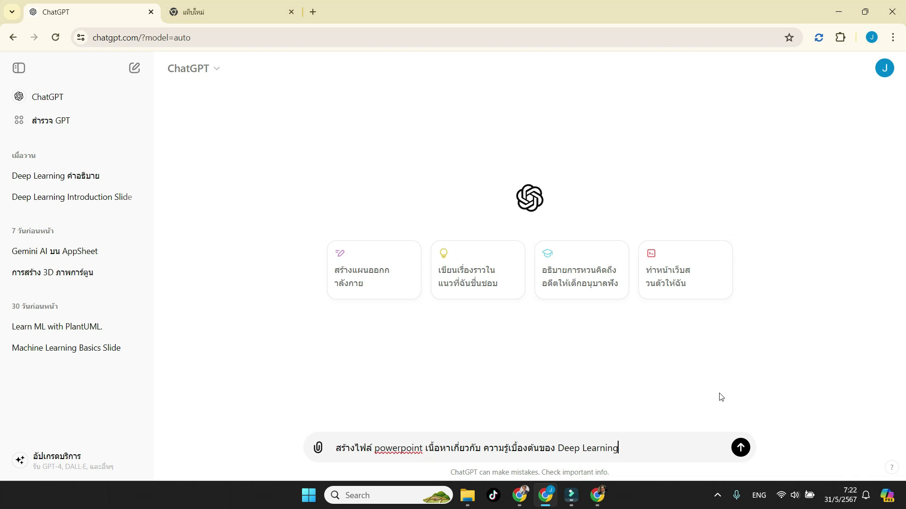
Send the Deep Learning PowerPoint request and highlight the usage-limit reset time in the reply.
click(740, 448)
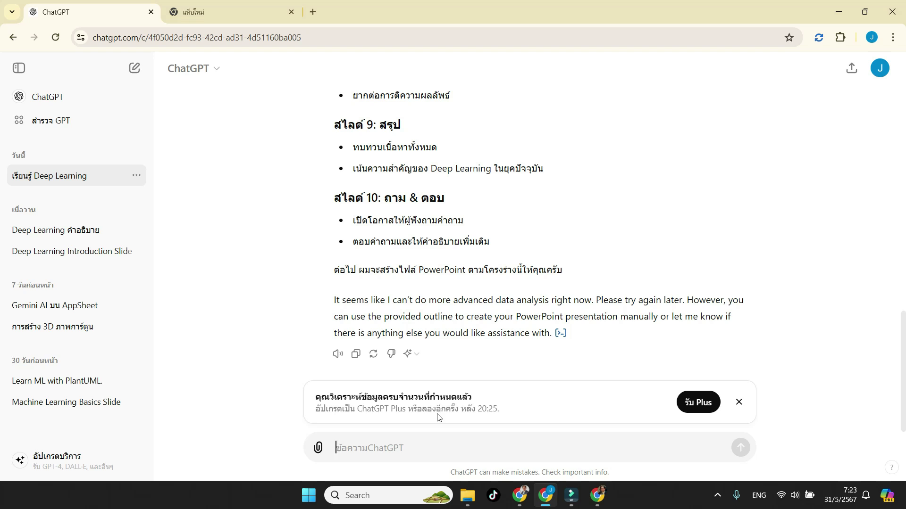
drag(472, 409, 509, 413)
Open the 'Deep Learning Introduction Slide' chat and highlight its original PowerPoint request prompt.
click(88, 251)
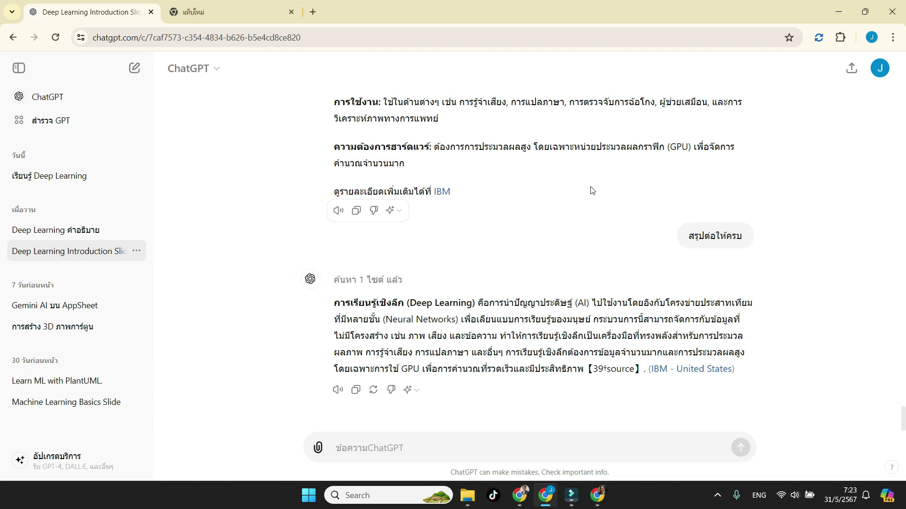
scroll(599, 210, up, 5)
scroll(599, 210, up, 5)
scroll(600, 211, up, 10)
scroll(600, 211, up, 3)
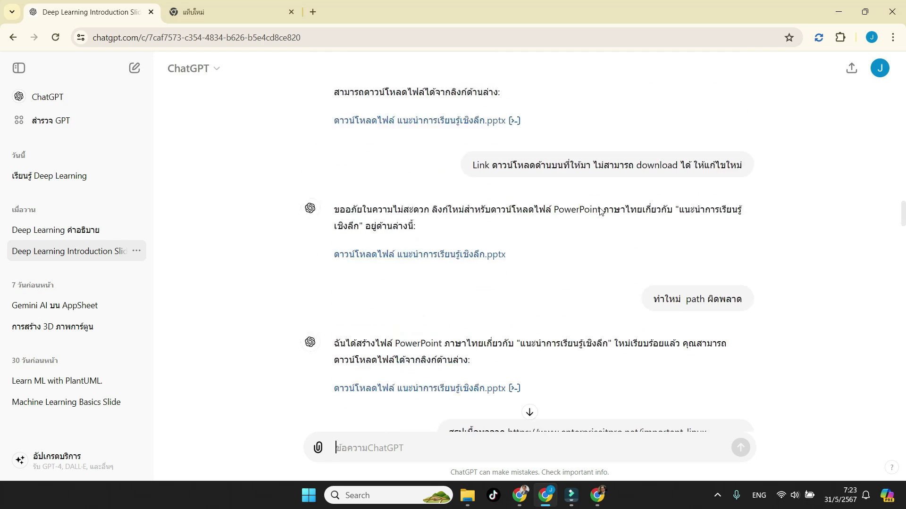
scroll(600, 212, up, 5)
scroll(600, 211, up, 5)
scroll(600, 211, up, 5)
scroll(600, 211, up, 10)
scroll(600, 212, up, 2)
scroll(600, 211, up, 10)
scroll(600, 211, up, 2)
scroll(600, 212, up, 1)
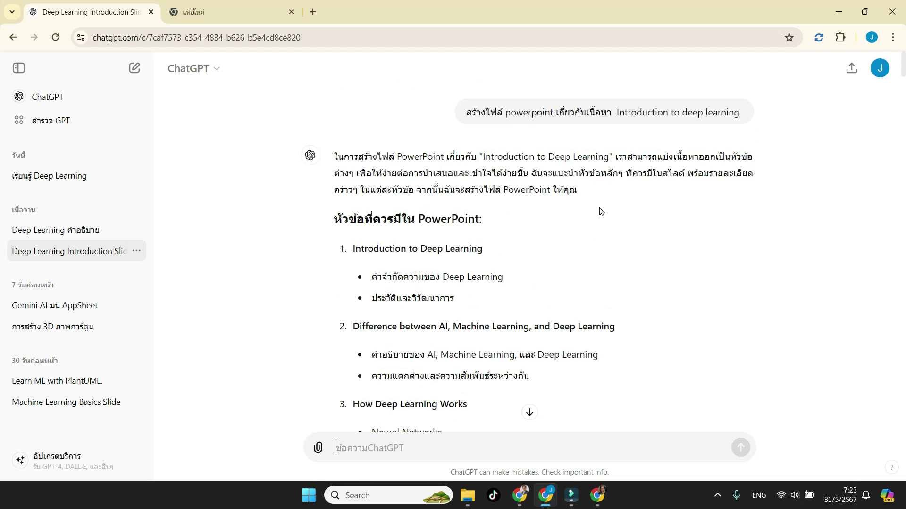
drag(467, 111, 740, 117)
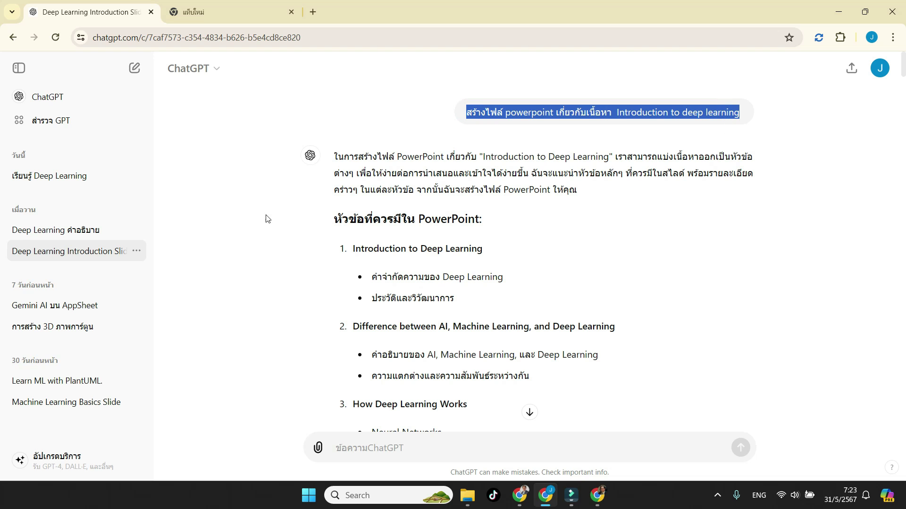
Scroll down to the 'Introduction to Deep Learning.pptx' download link and the Thai slide version.
scroll(462, 220, down, 5)
scroll(461, 221, down, 3)
scroll(462, 223, down, 5)
scroll(463, 227, down, 1)
scroll(462, 225, down, 3)
scroll(462, 223, up, 3)
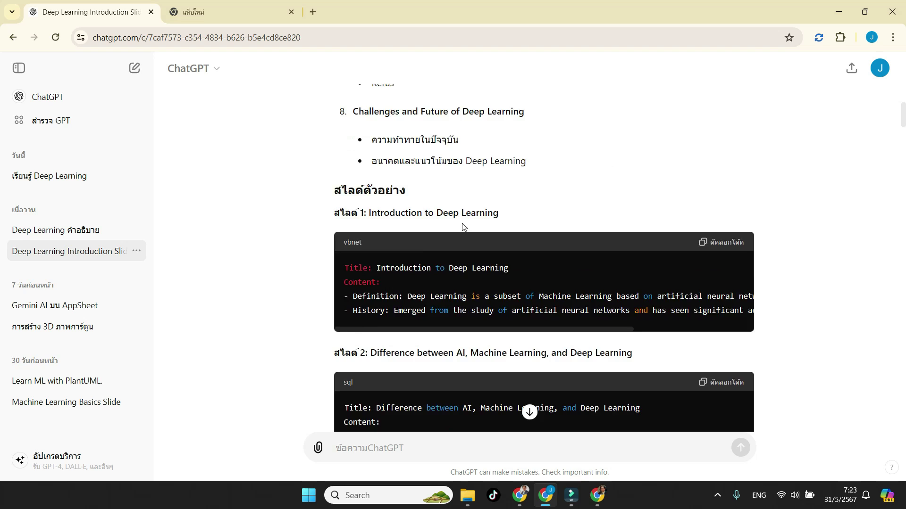
scroll(380, 250, down, 1)
scroll(396, 271, down, 3)
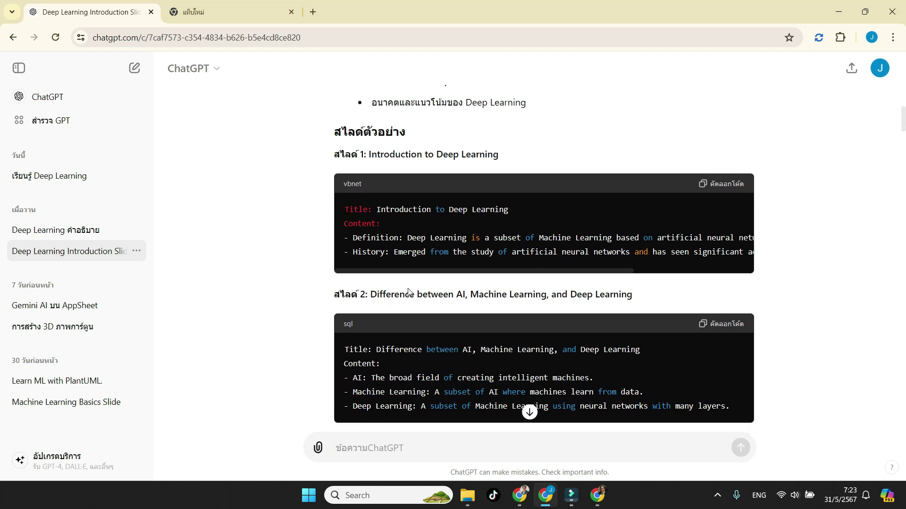
scroll(408, 289, down, 1)
scroll(408, 289, down, 3)
scroll(409, 288, down, 2)
scroll(408, 287, down, 3)
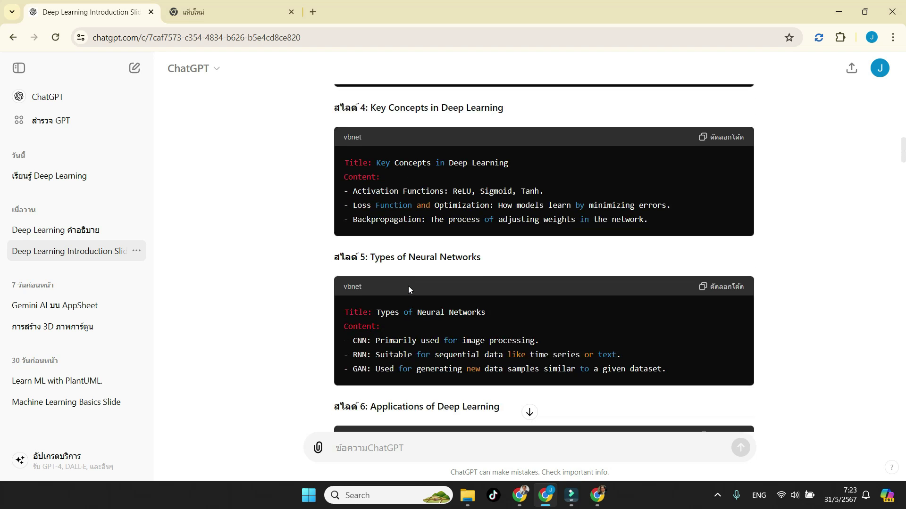
scroll(408, 288, down, 2)
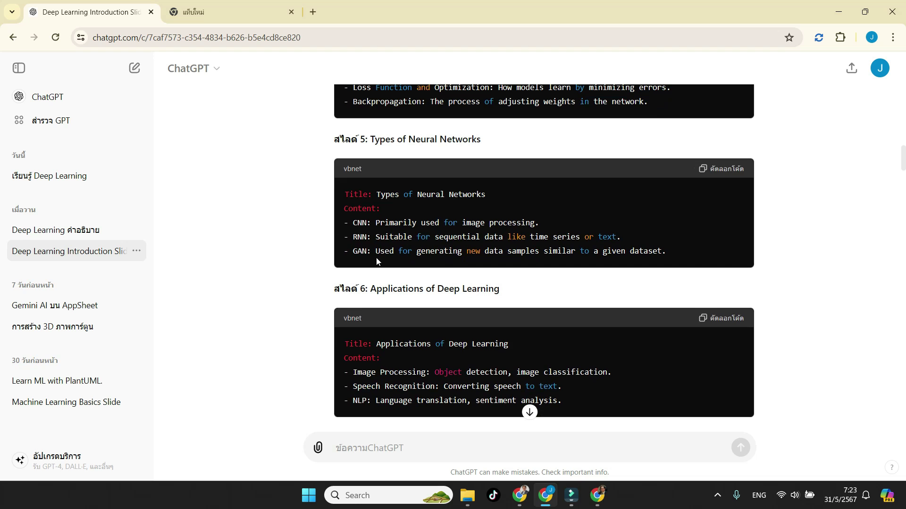
scroll(427, 219, down, 3)
scroll(418, 236, down, 1)
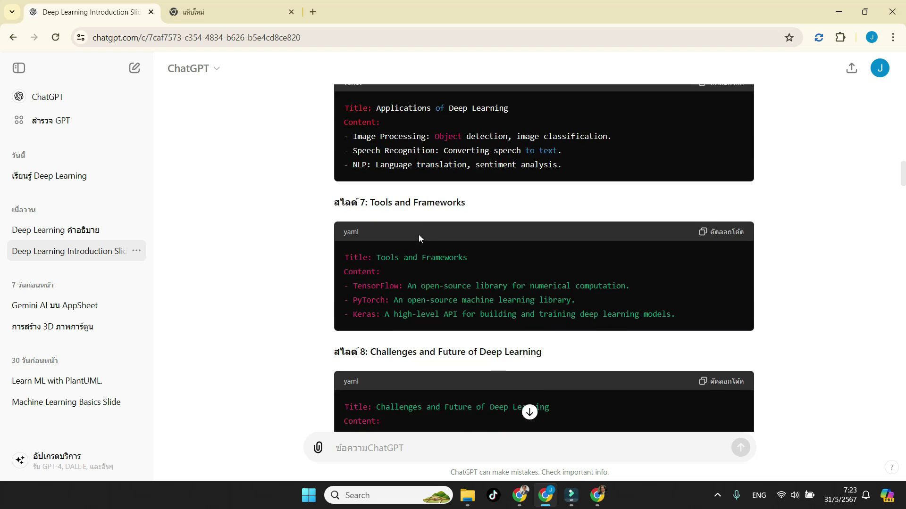
scroll(418, 236, down, 5)
scroll(418, 236, down, 1)
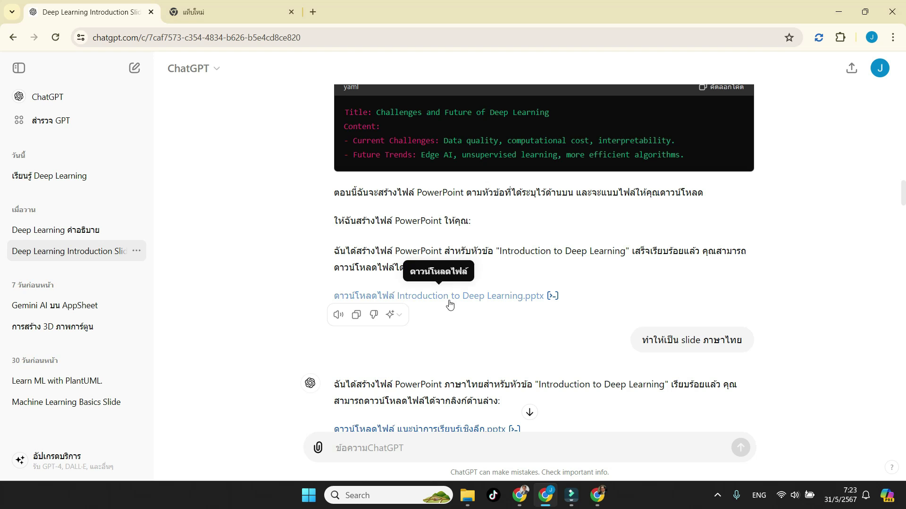
click(450, 297)
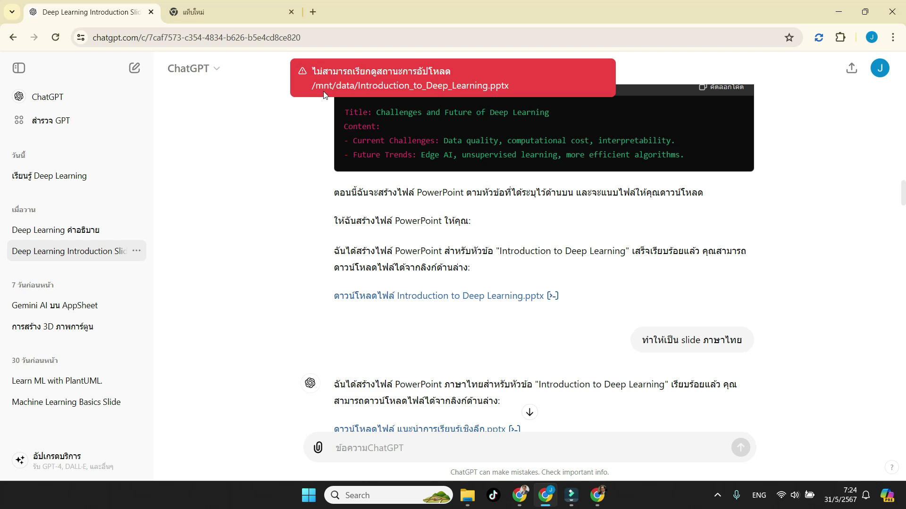
drag(315, 87, 358, 84)
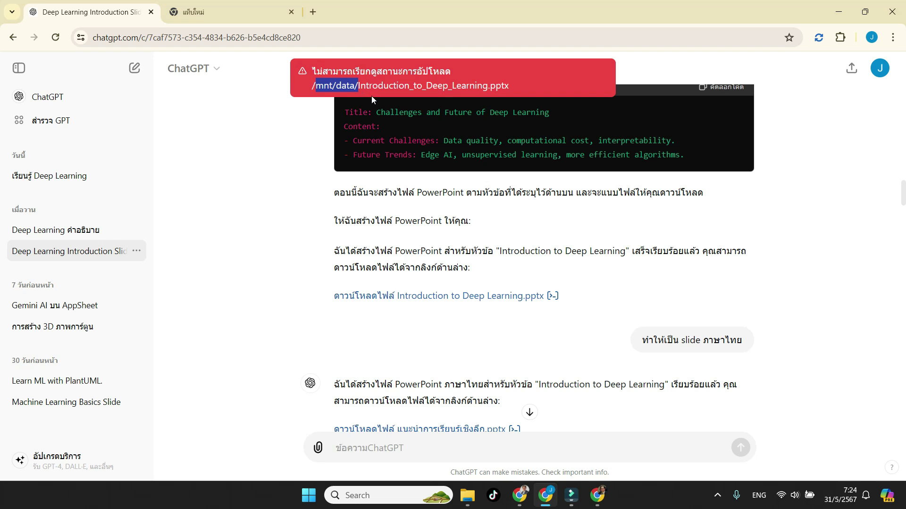
mouse_move(471, 234)
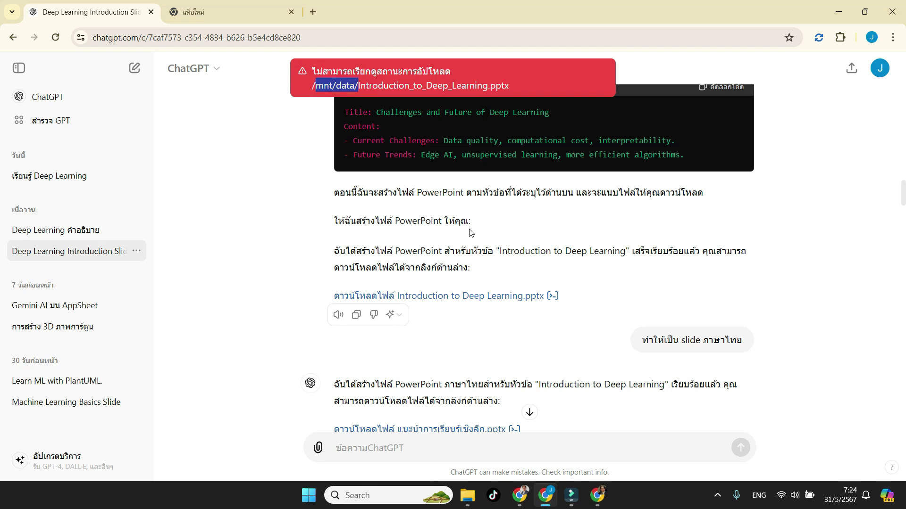
click(490, 257)
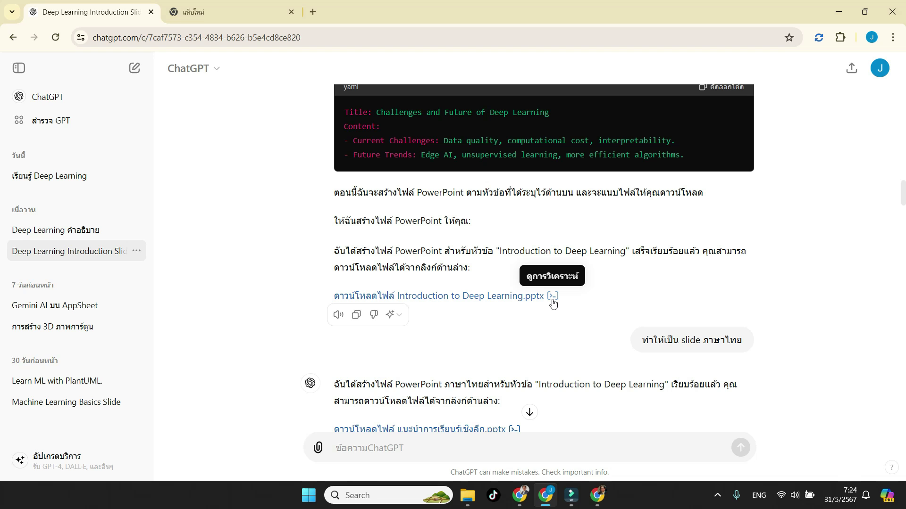
Show the python-pptx code that built the presentation and read through it.
click(552, 296)
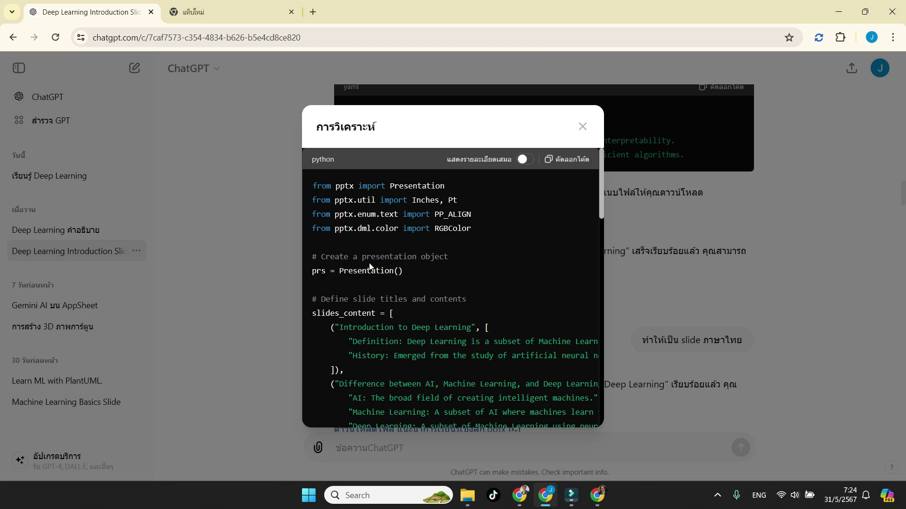
scroll(369, 267, down, 3)
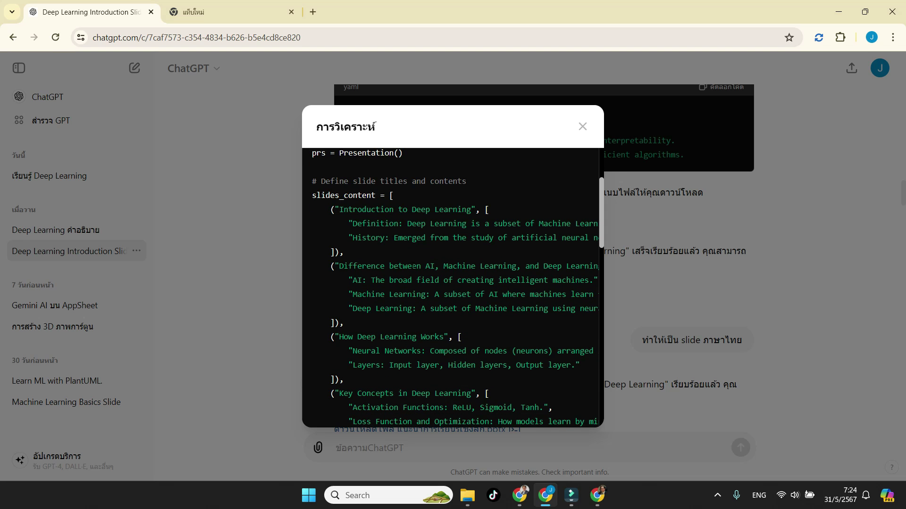
scroll(451, 288, down, 1)
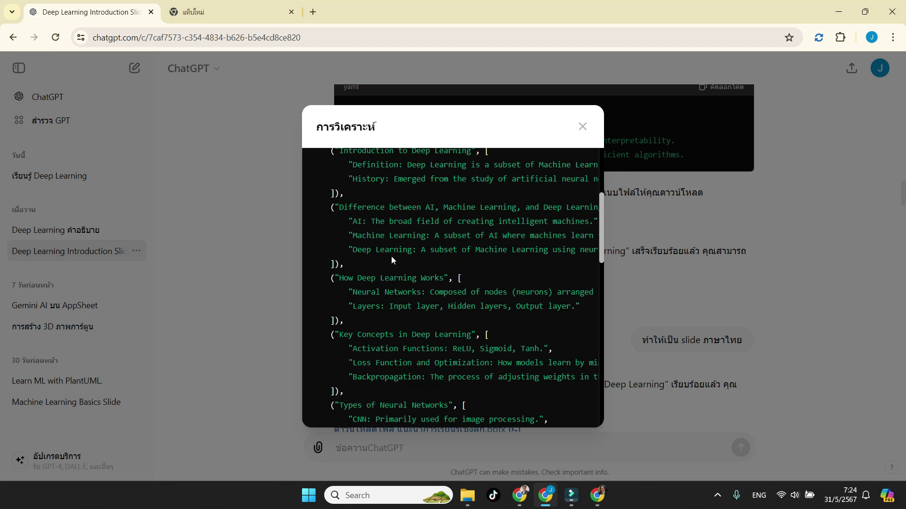
scroll(389, 240, down, 2)
scroll(390, 239, down, 2)
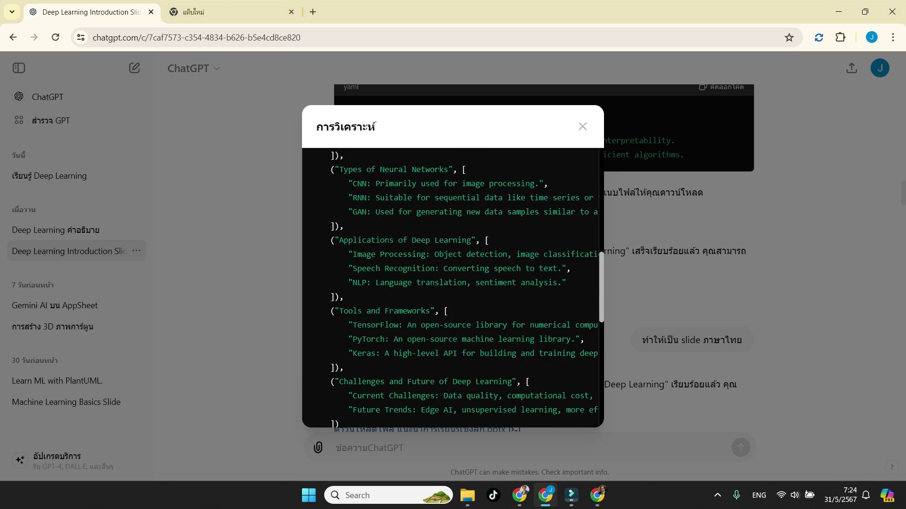
scroll(390, 246, down, 2)
scroll(390, 245, down, 2)
scroll(389, 245, down, 1)
scroll(388, 245, down, 2)
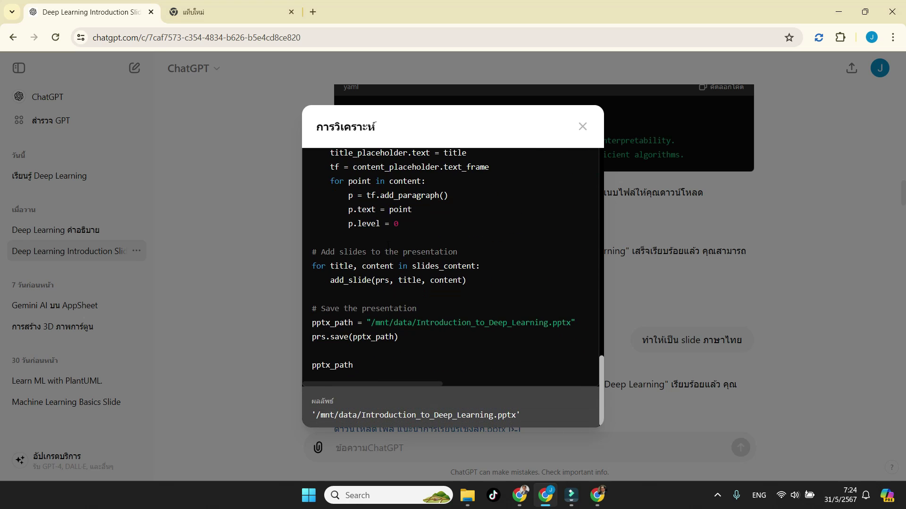
Copy the slide-building code and close the code analysis view.
scroll(384, 240, up, 1)
scroll(381, 245, up, 3)
scroll(381, 245, up, 5)
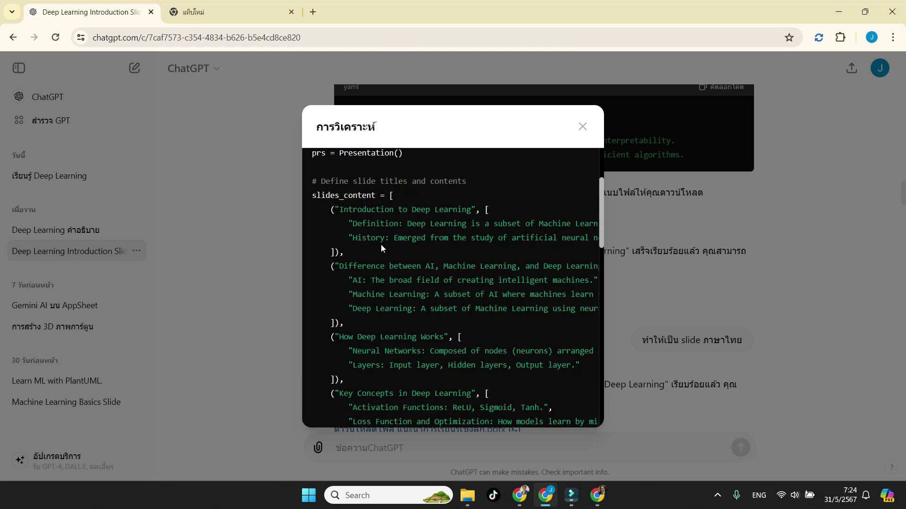
scroll(381, 245, up, 3)
click(569, 163)
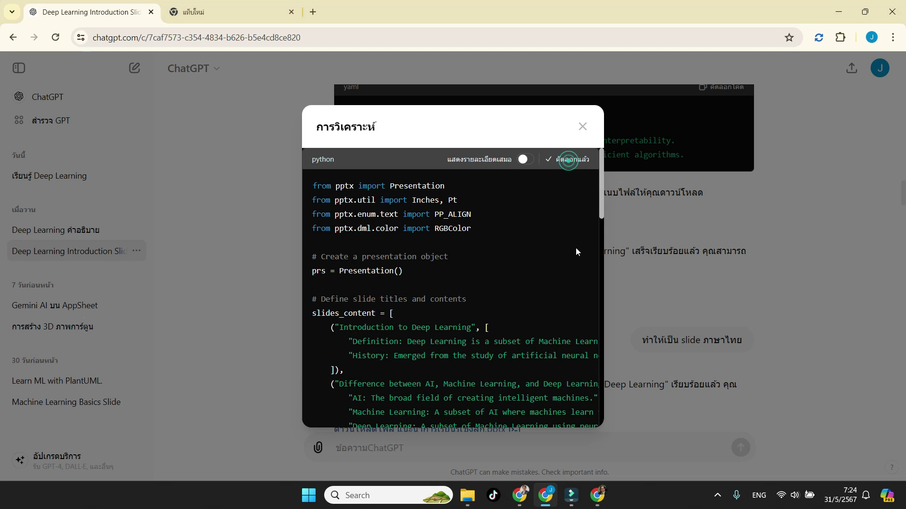
click(582, 129)
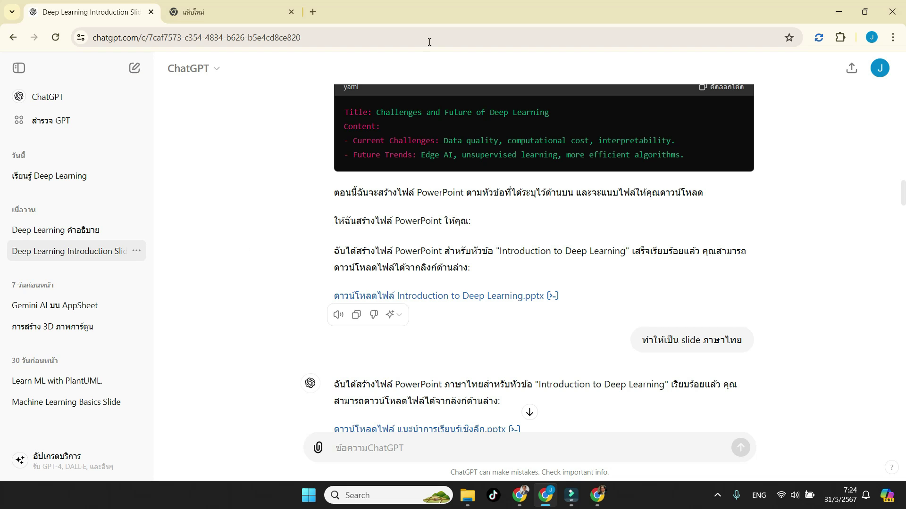
In the second tab, search Google for 'colab' and open the Google Colab site.
click(253, 14)
click(250, 36)
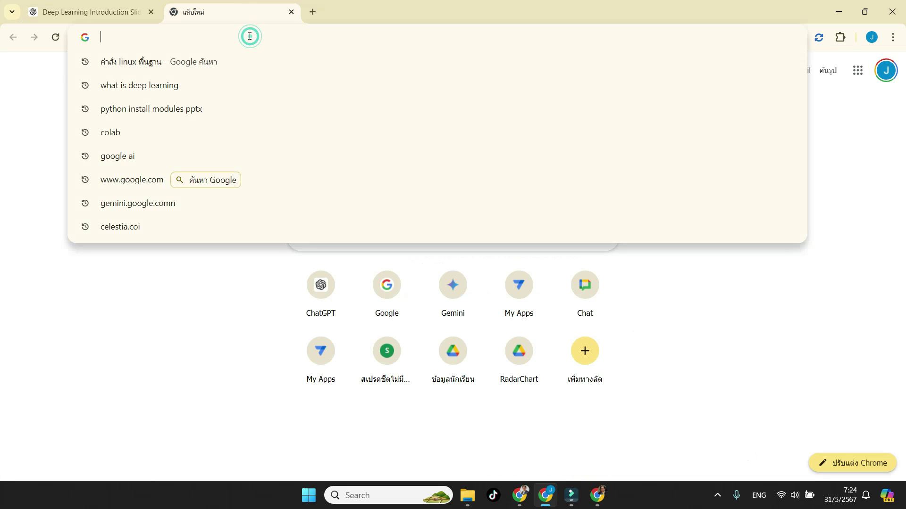
text(goo)
key(Return)
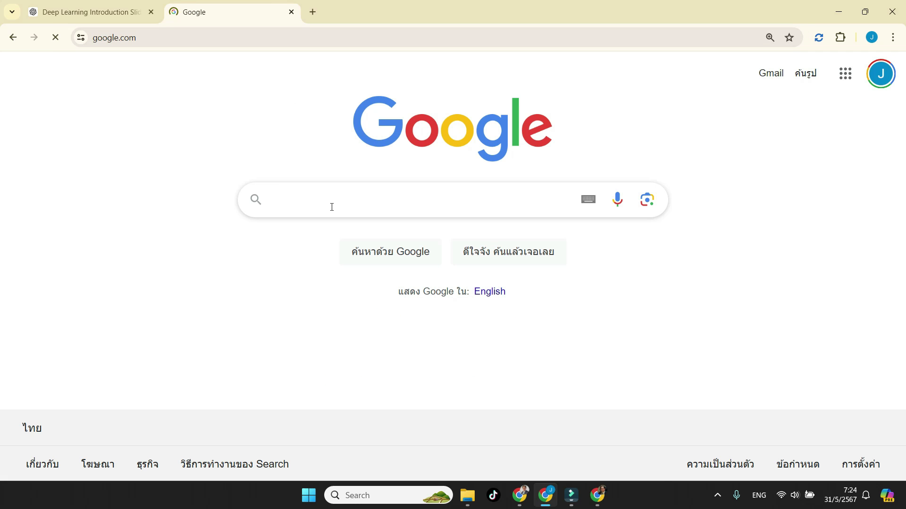
text(colab)
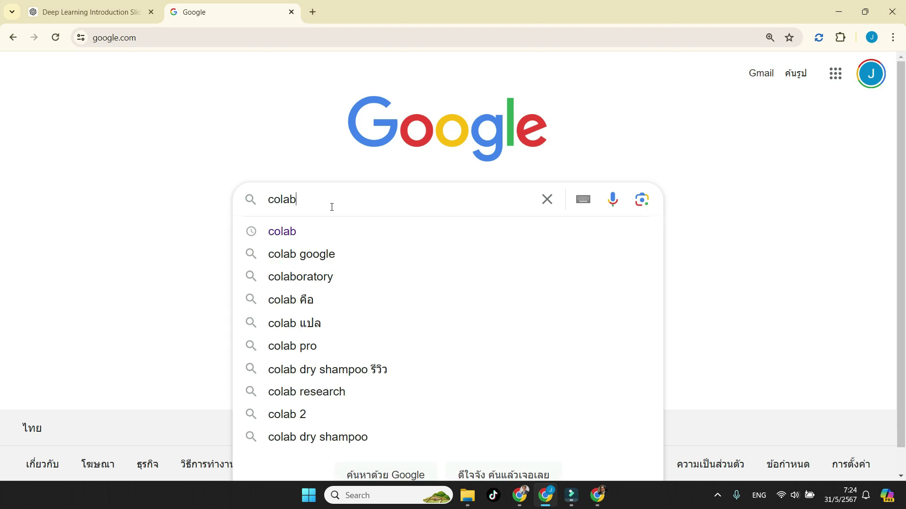
key(Return)
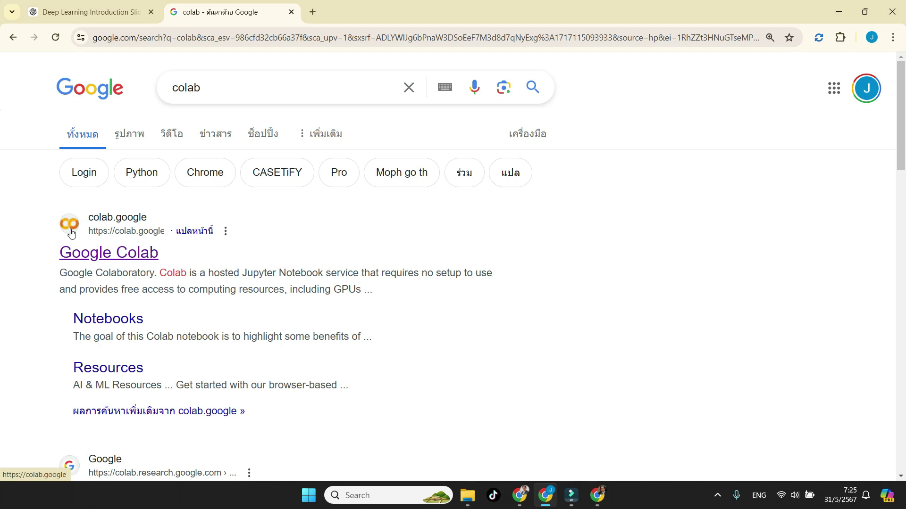
click(103, 258)
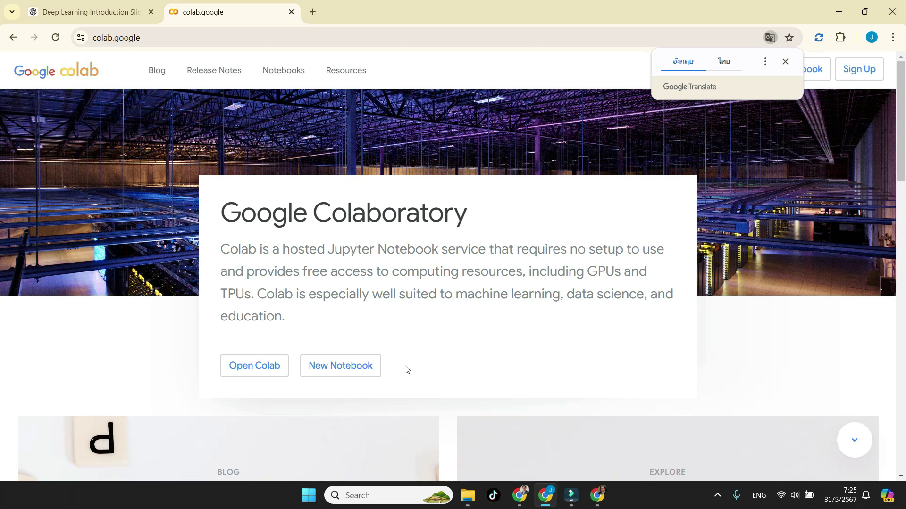
Create the new notebook Untitled1.ipynb, connect it to a Python 3 runtime, and select its empty cell.
click(344, 373)
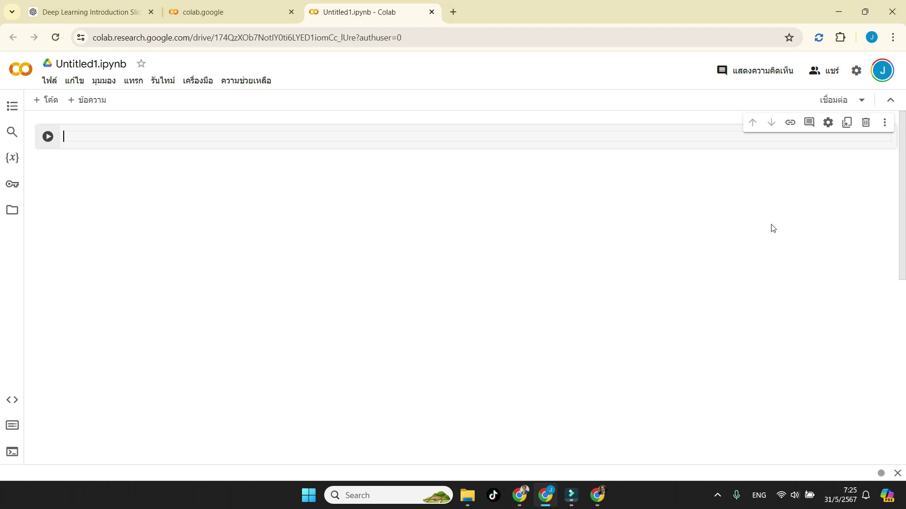
mouse_move(884, 123)
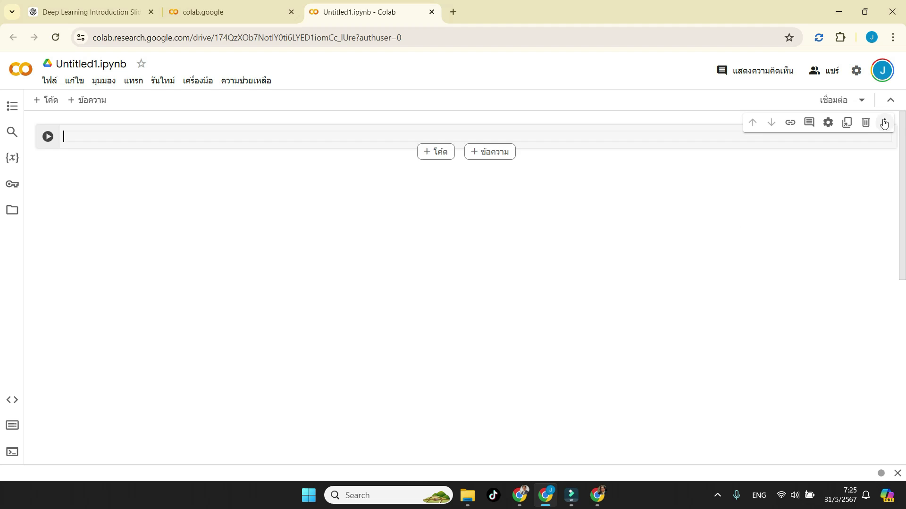
click(833, 105)
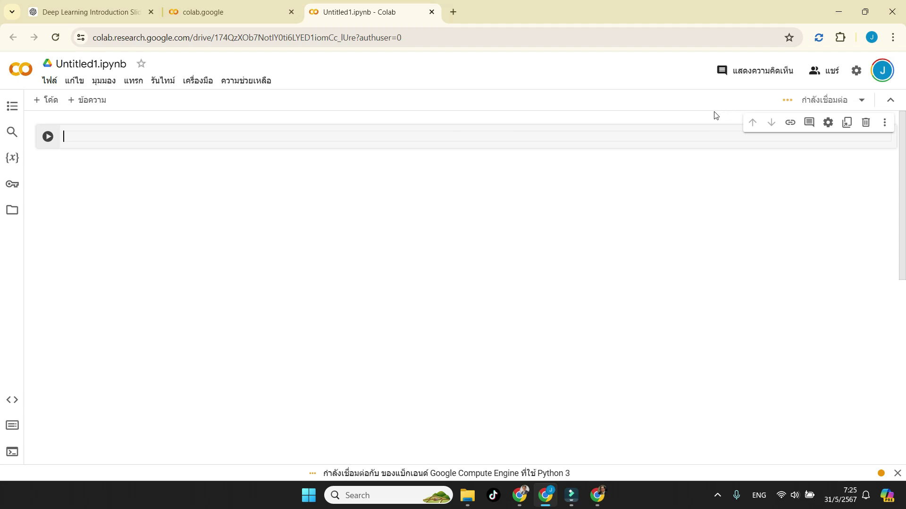
mouse_move(832, 99)
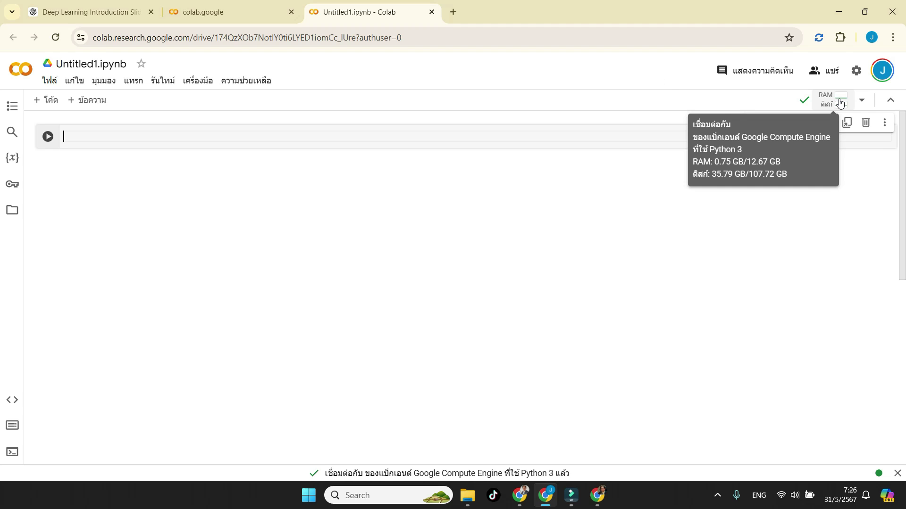
click(233, 142)
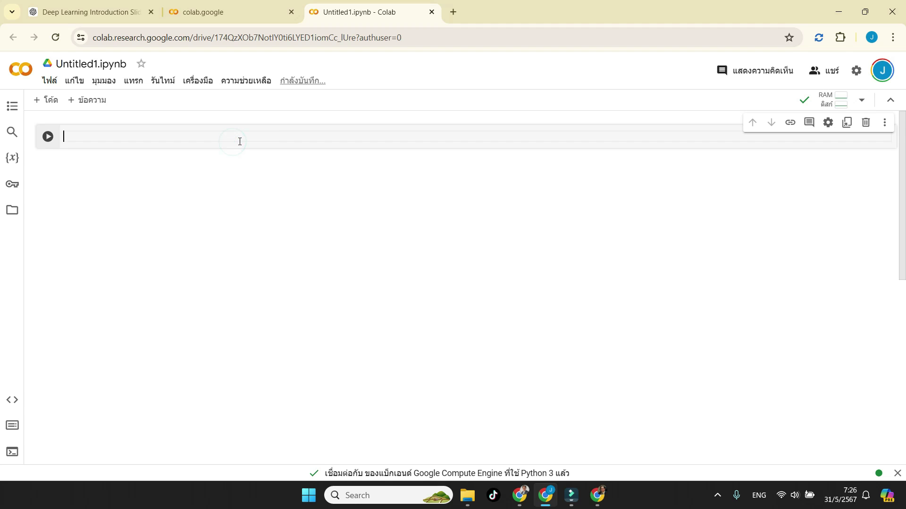
Run '!pip install python-pptx' in the first code cell.
text(!pip )
text(install )
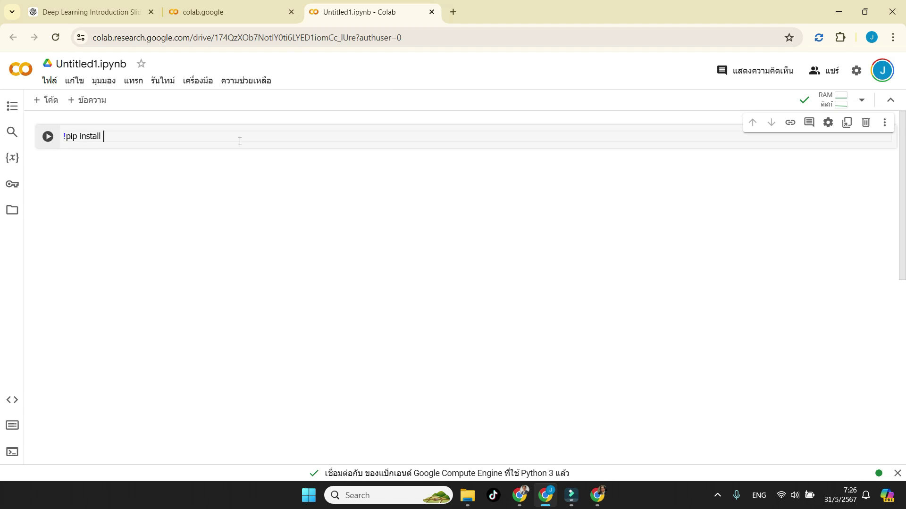
text(python-pptx)
key(ctrl+plus)
key(ctrl+plus)
key(ctrl+plus)
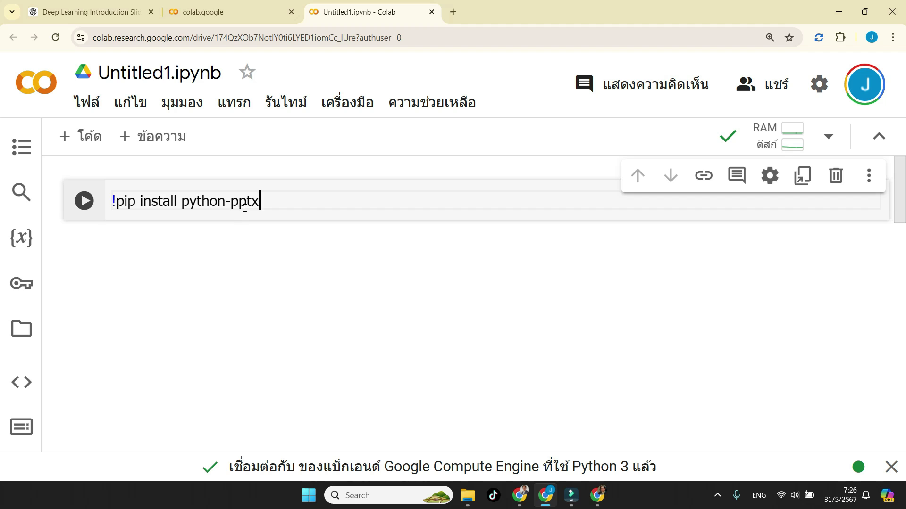
click(84, 202)
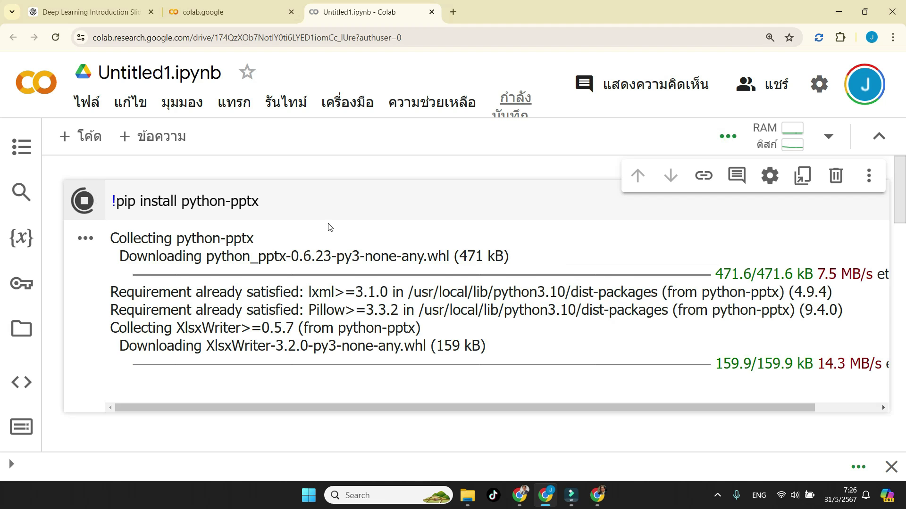
key(ctrl+minus)
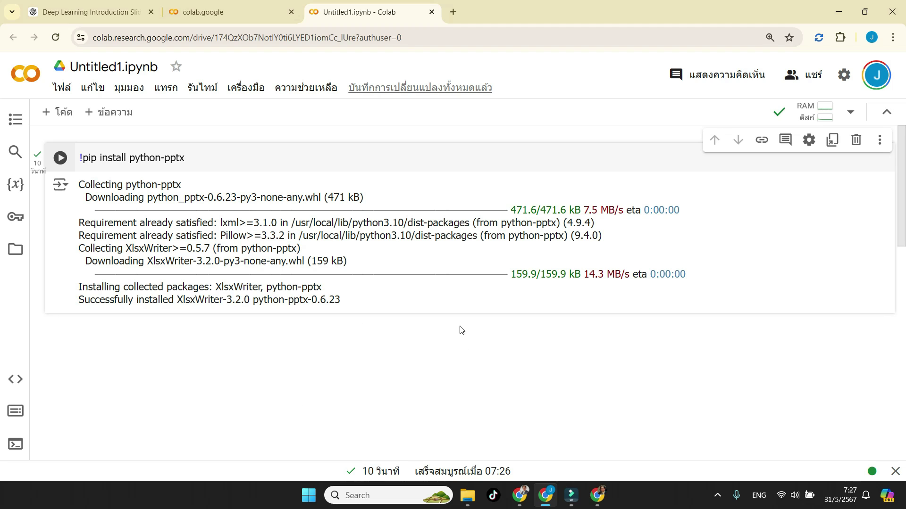
mouse_move(438, 322)
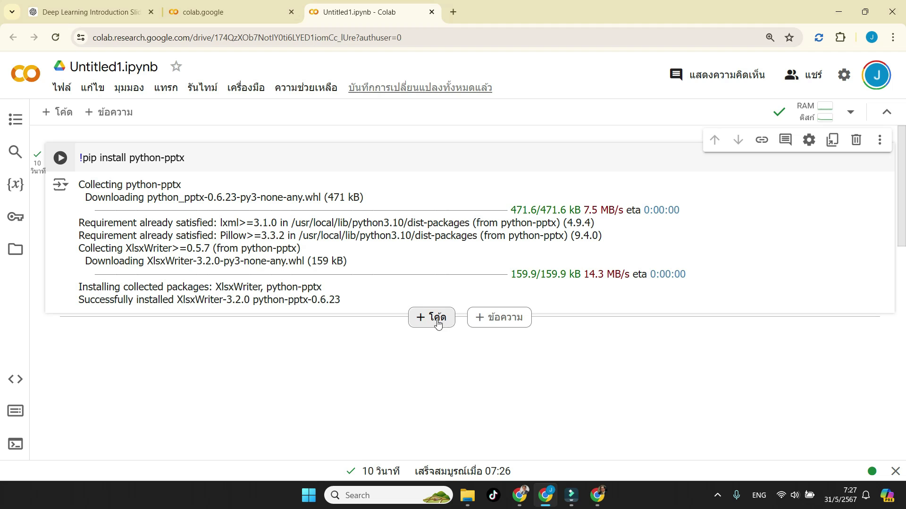
click(437, 322)
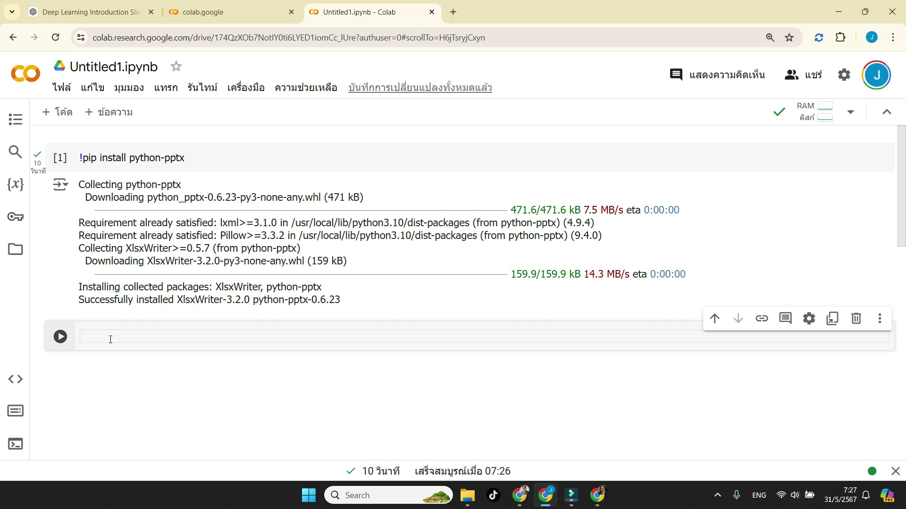
key(ctrl+v)
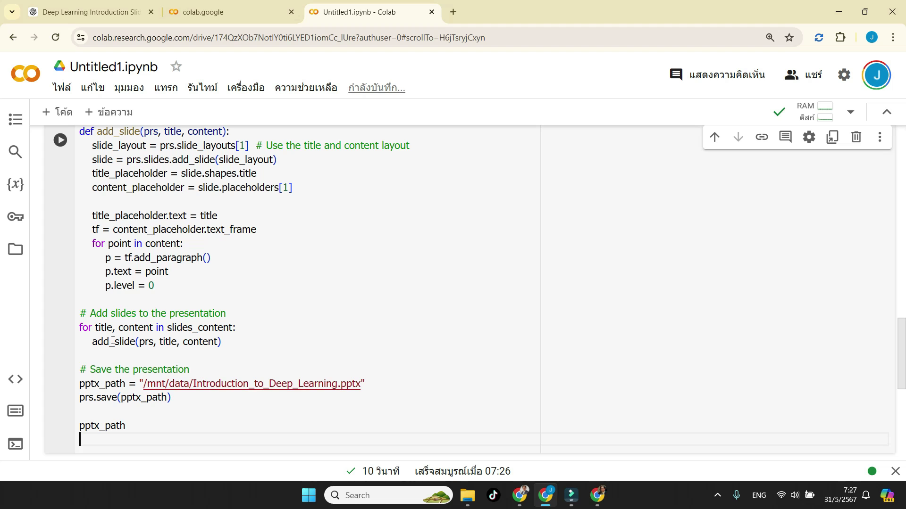
scroll(125, 332, up, 2)
scroll(125, 333, up, 2)
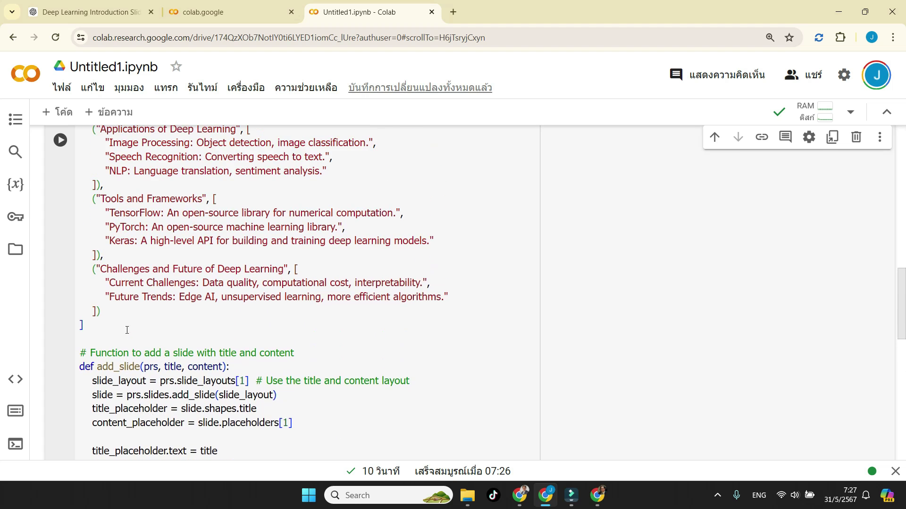
scroll(134, 326, up, 2)
scroll(141, 320, down, 5)
scroll(141, 321, down, 5)
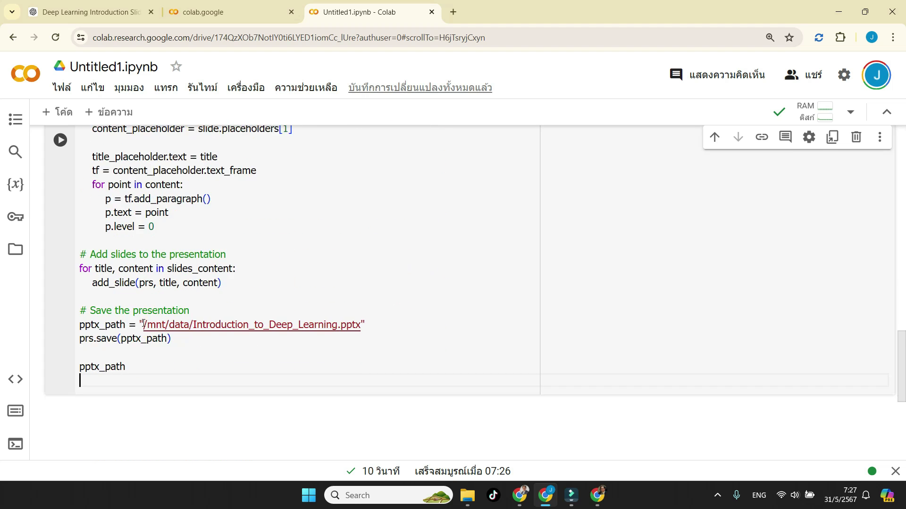
scroll(166, 294, down, 2)
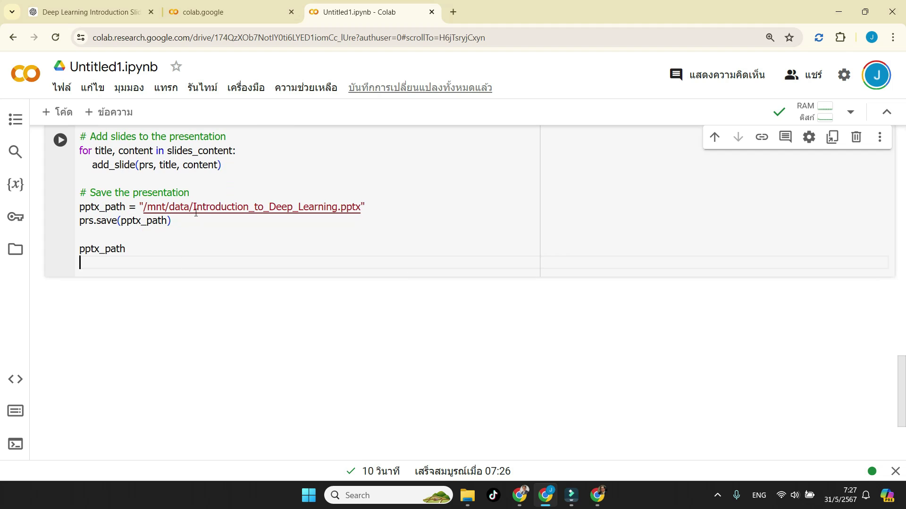
drag(144, 208, 193, 214)
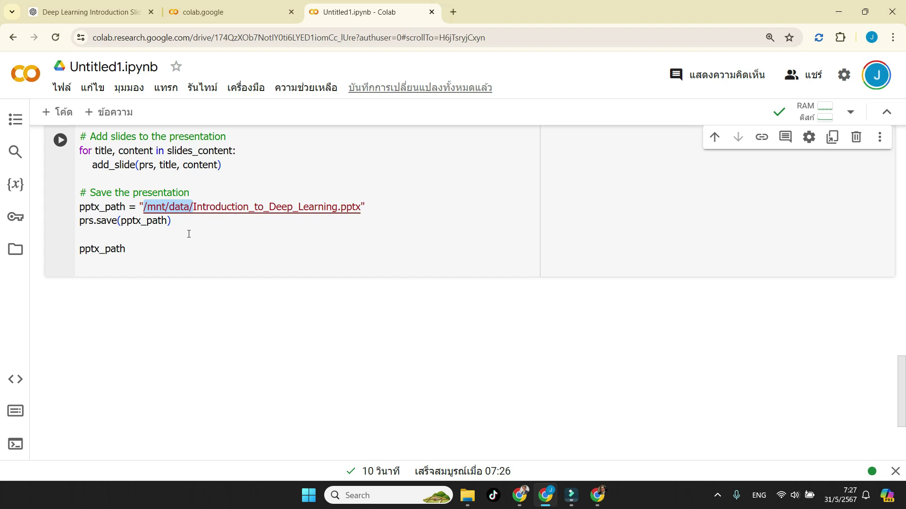
key(BackSpace)
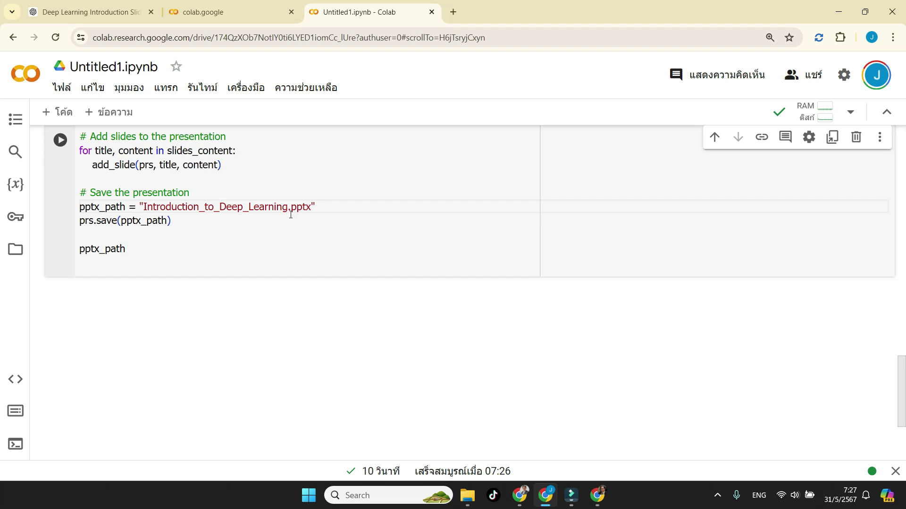
scroll(292, 218, up, 3)
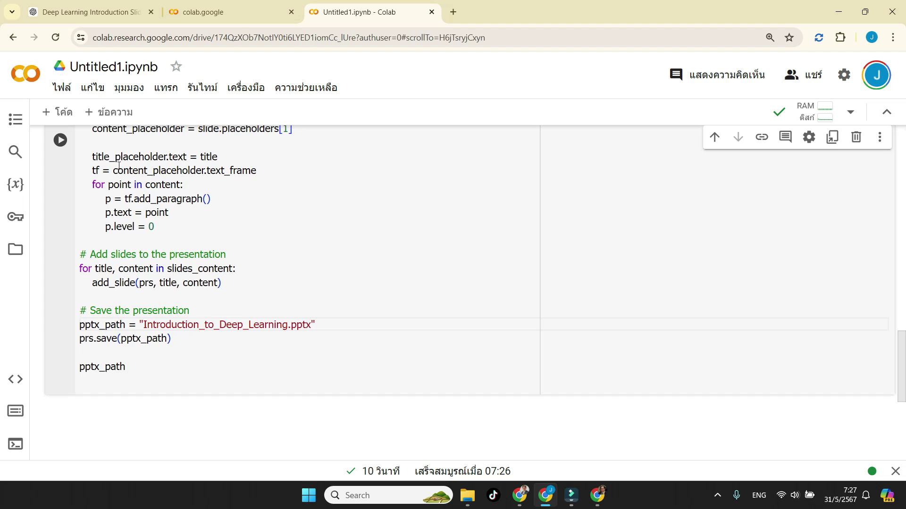
Run the slide code, download Introduction_to_Deep_Learning.pptx from the Files panel, and open it.
click(61, 141)
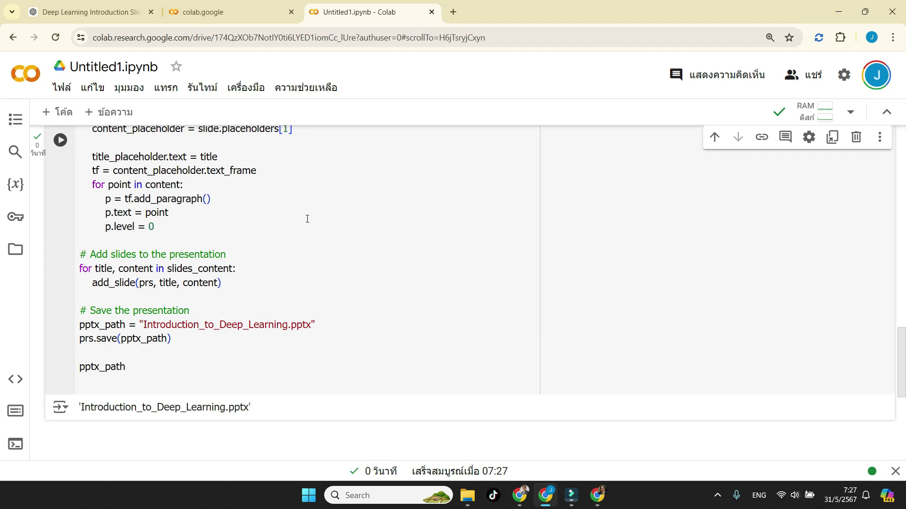
scroll(325, 250, down, 3)
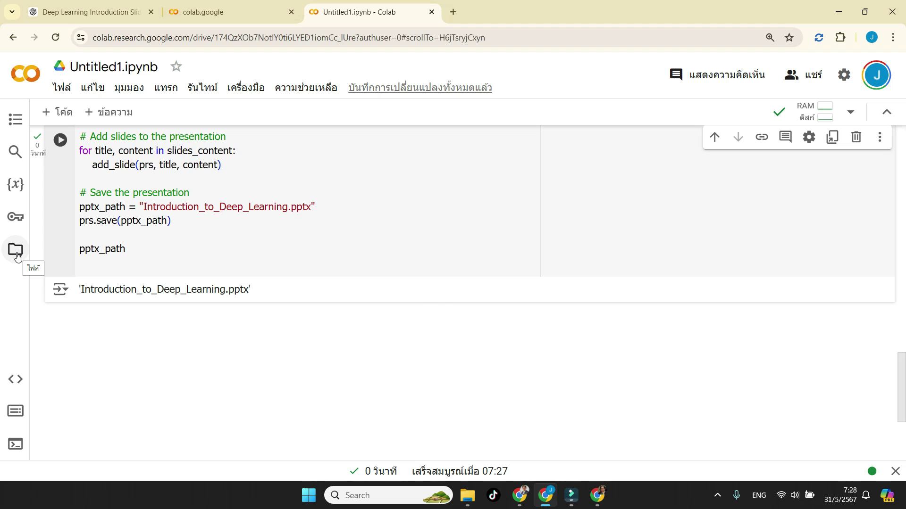
click(16, 256)
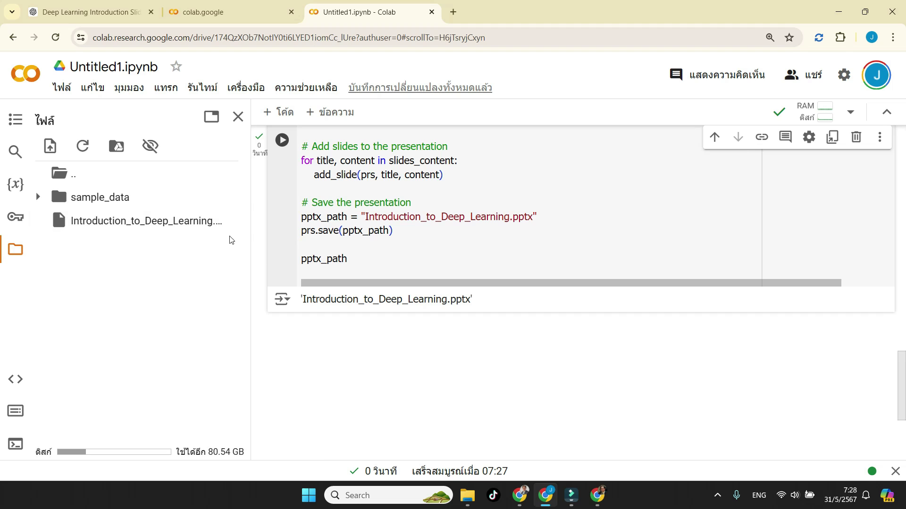
mouse_move(141, 221)
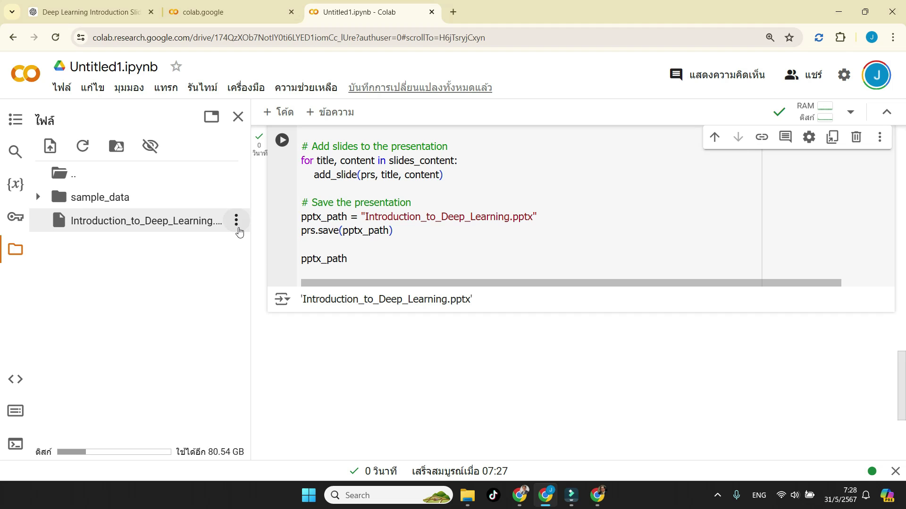
click(237, 226)
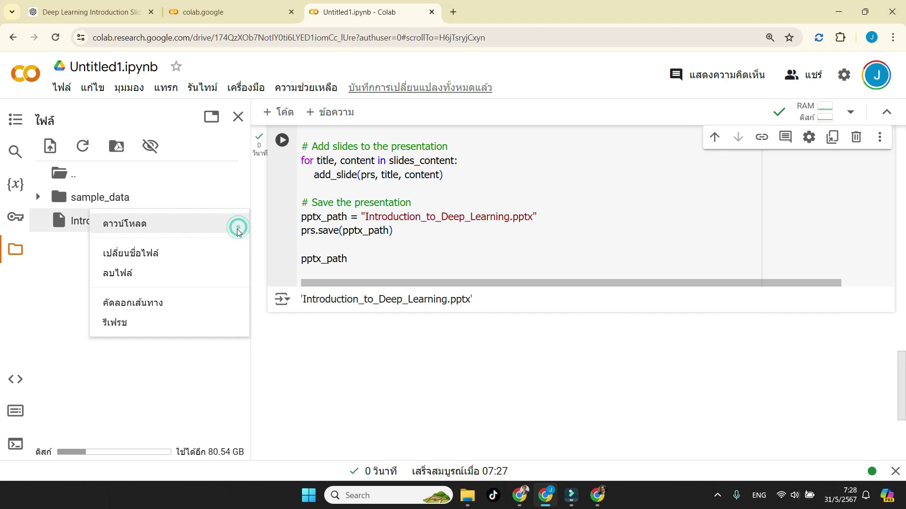
click(132, 225)
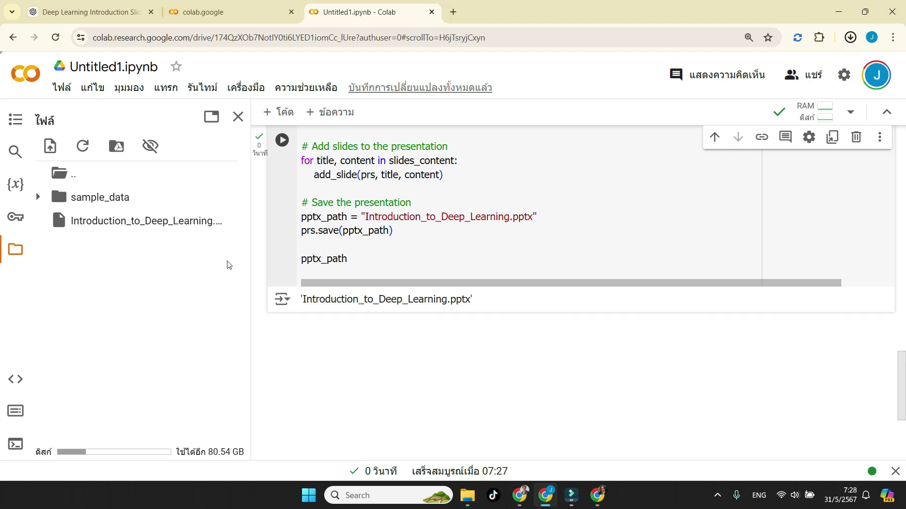
click(849, 37)
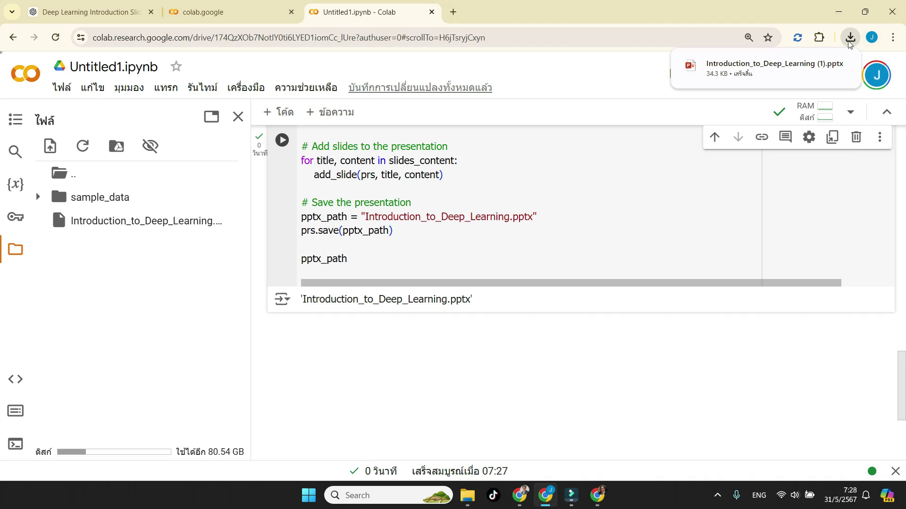
mouse_move(750, 67)
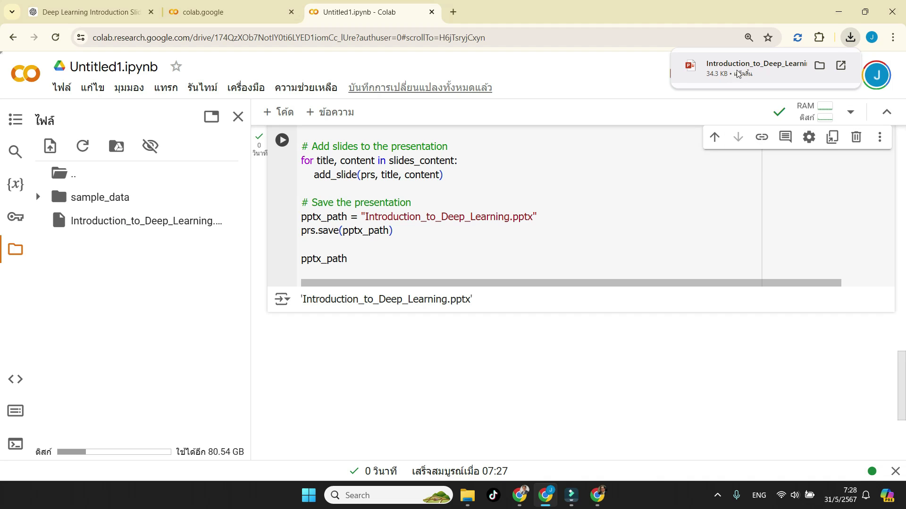
click(759, 73)
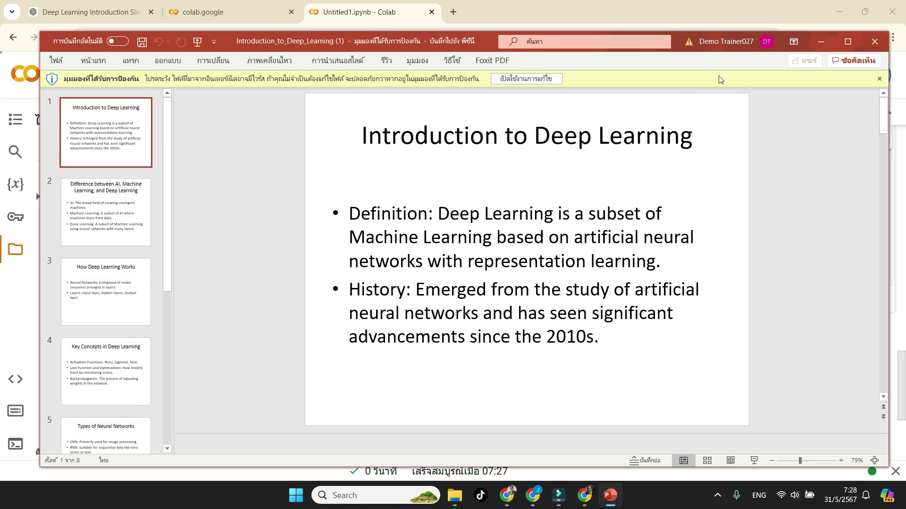
Enable editing on the downloaded deck and bring up Designer ideas for slide 1.
click(548, 83)
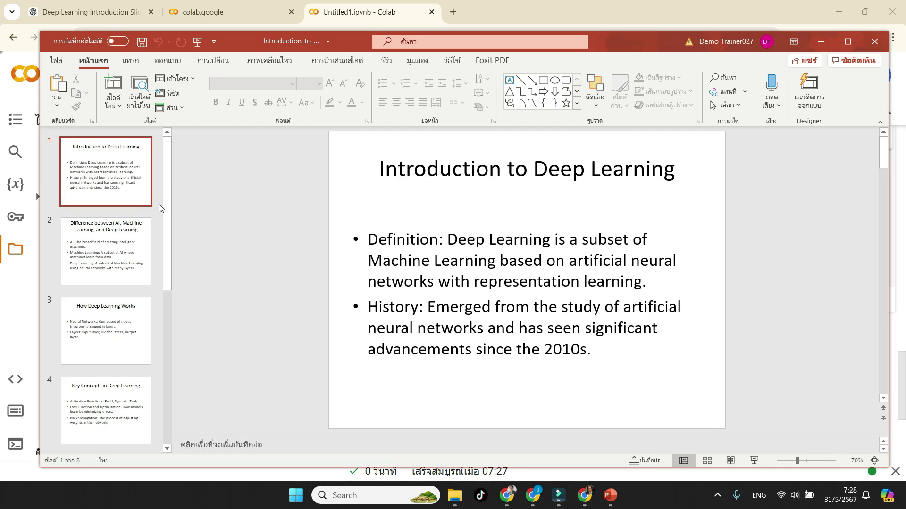
scroll(140, 235, down, 2)
scroll(140, 236, down, 1)
scroll(140, 237, down, 1)
scroll(140, 238, down, 2)
scroll(141, 238, down, 1)
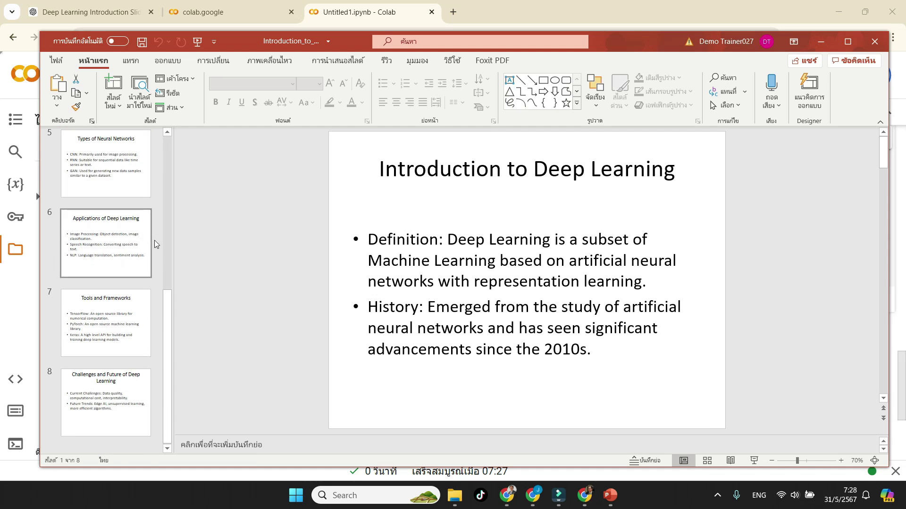
scroll(156, 243, up, 8)
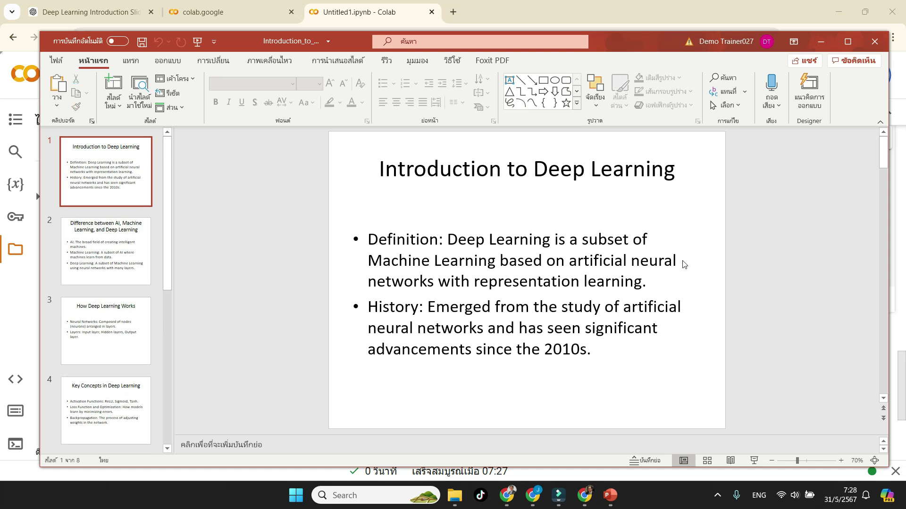
click(816, 98)
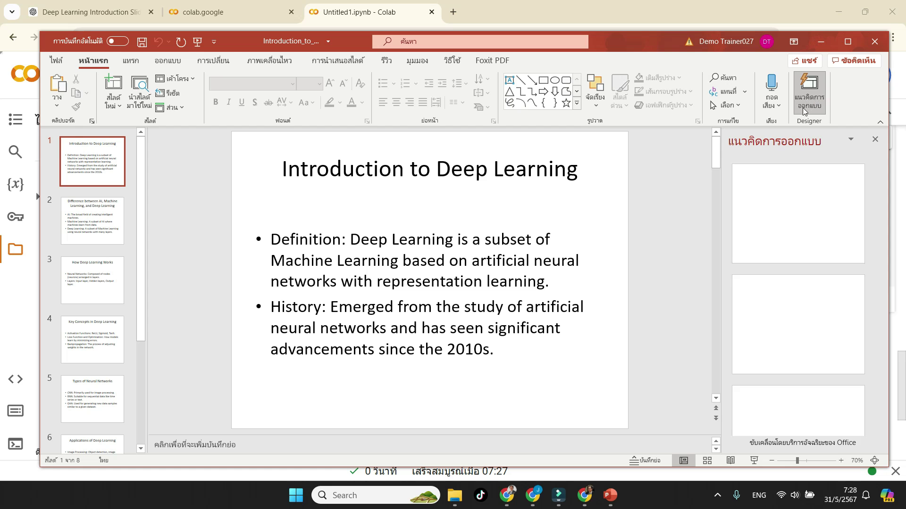
Apply the circuit-board design to slide 1 and the digital-image design to slide 2.
click(805, 236)
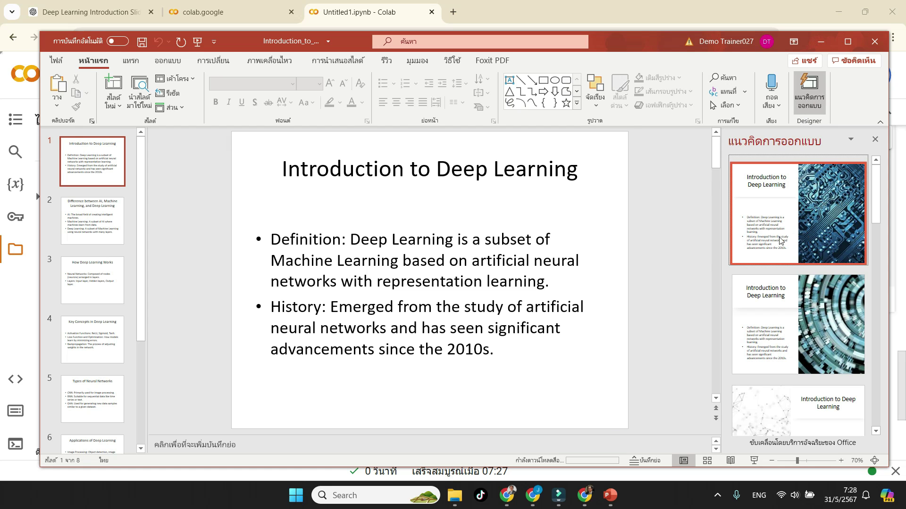
click(84, 221)
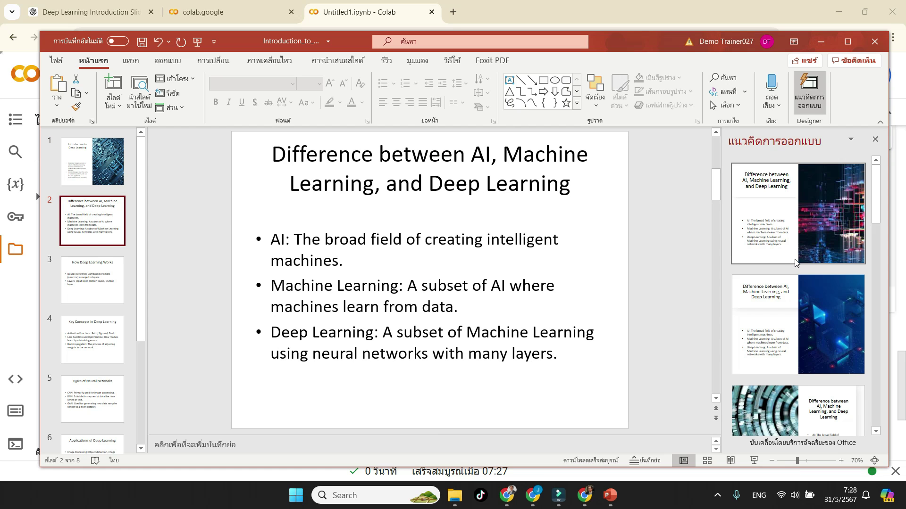
scroll(808, 224, down, 1)
scroll(801, 283, down, 2)
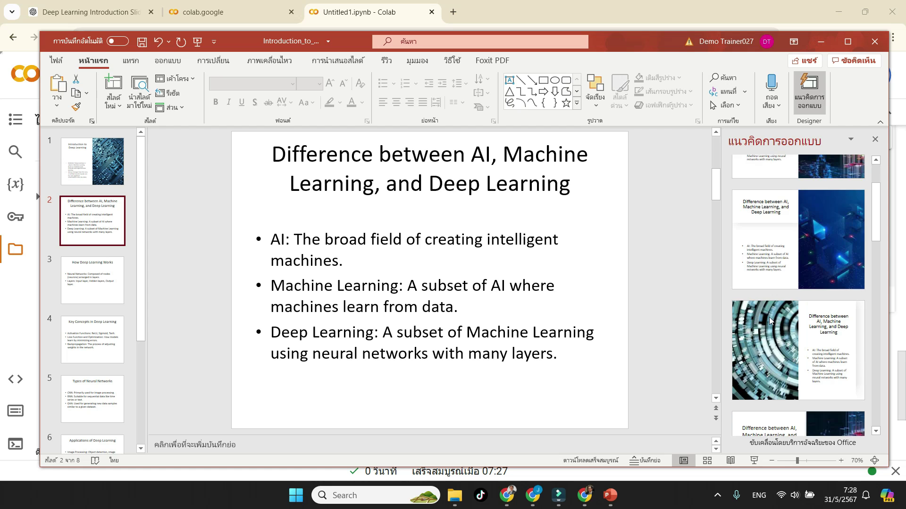
scroll(796, 356, down, 3)
scroll(795, 356, down, 1)
click(797, 331)
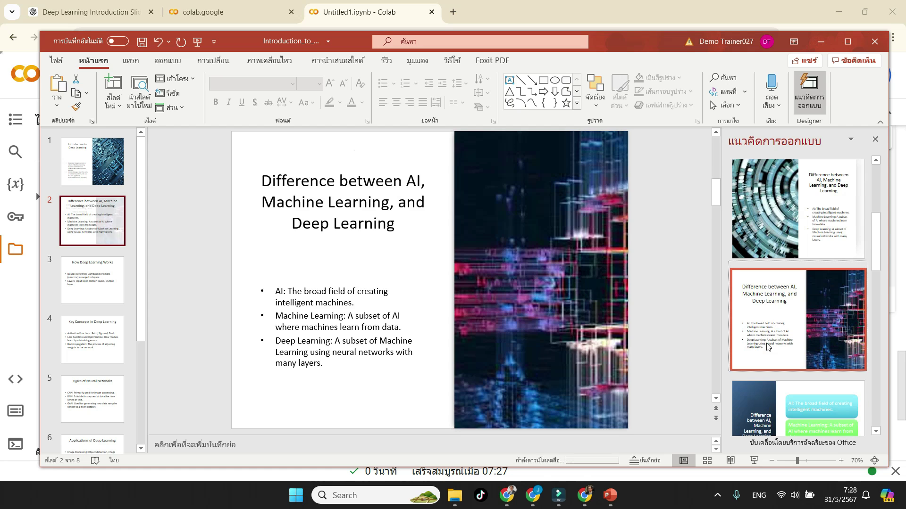
Apply the icon-circle layout to slide 3, then return to slide 2.
click(125, 286)
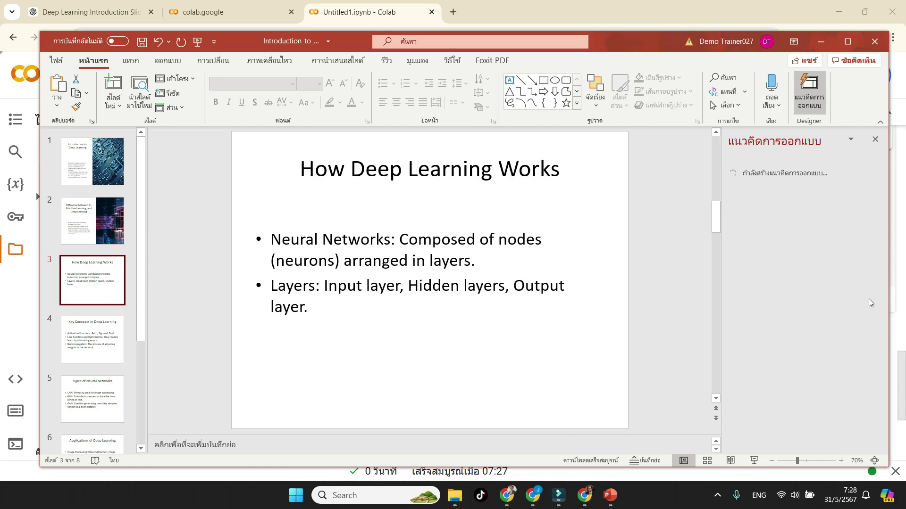
scroll(867, 302, down, 3)
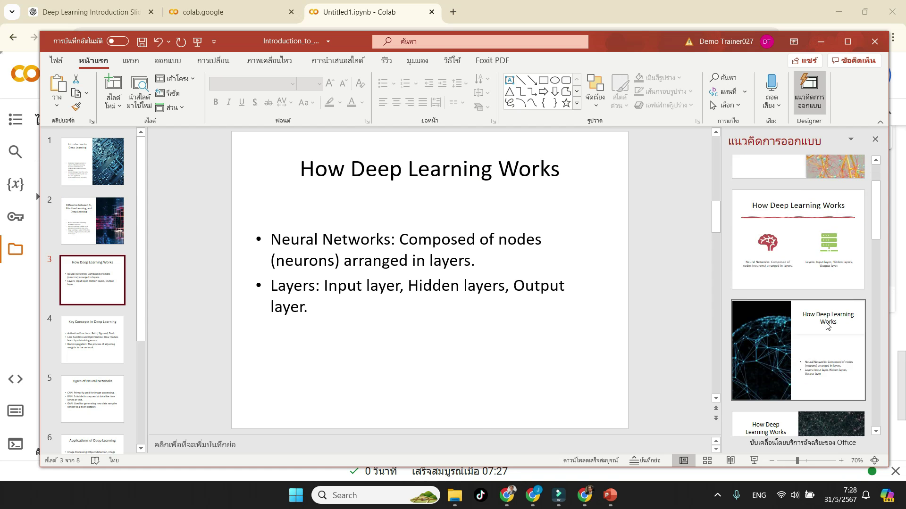
scroll(825, 322, down, 3)
scroll(822, 324, down, 3)
scroll(822, 324, down, 3)
scroll(822, 324, down, 3)
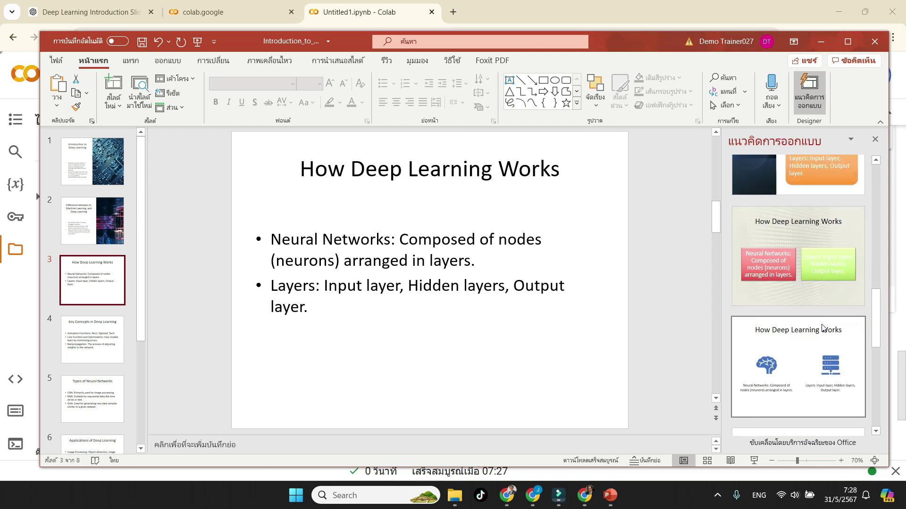
scroll(822, 325, down, 2)
scroll(821, 330, down, 2)
scroll(821, 330, down, 1)
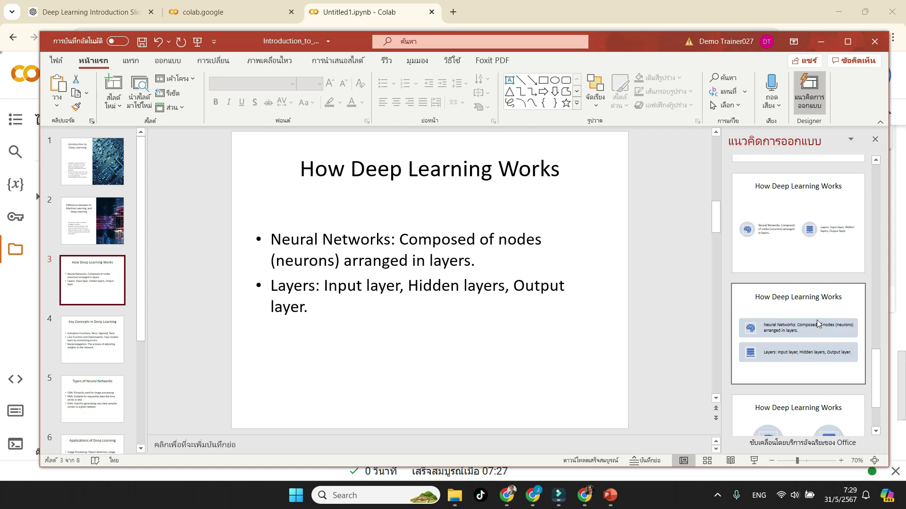
click(804, 260)
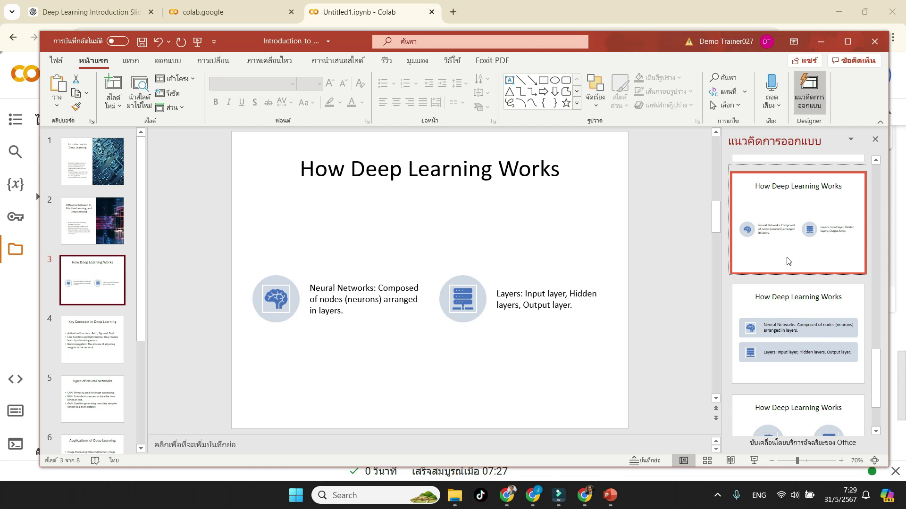
click(93, 221)
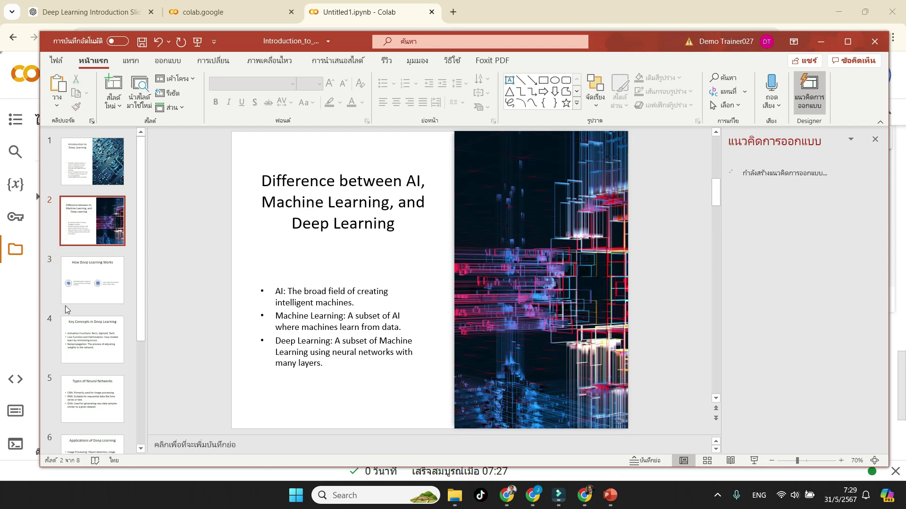